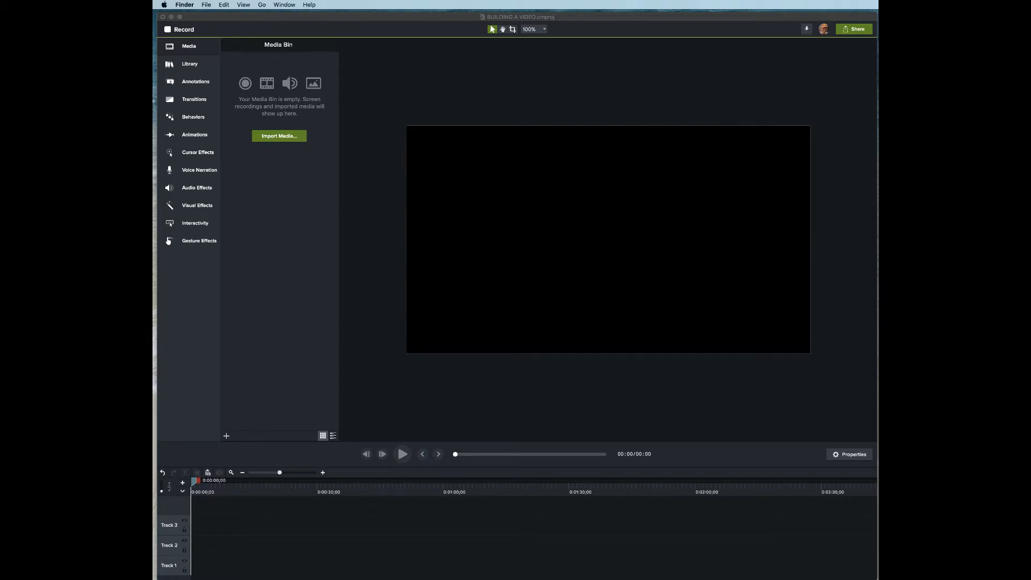
- Select all the fly-fishing photos and the SOUNDTRACK file in Finder and import them into Camtasia's Media Bin
{"action": "left_click", "coordinate": [225, 5]}
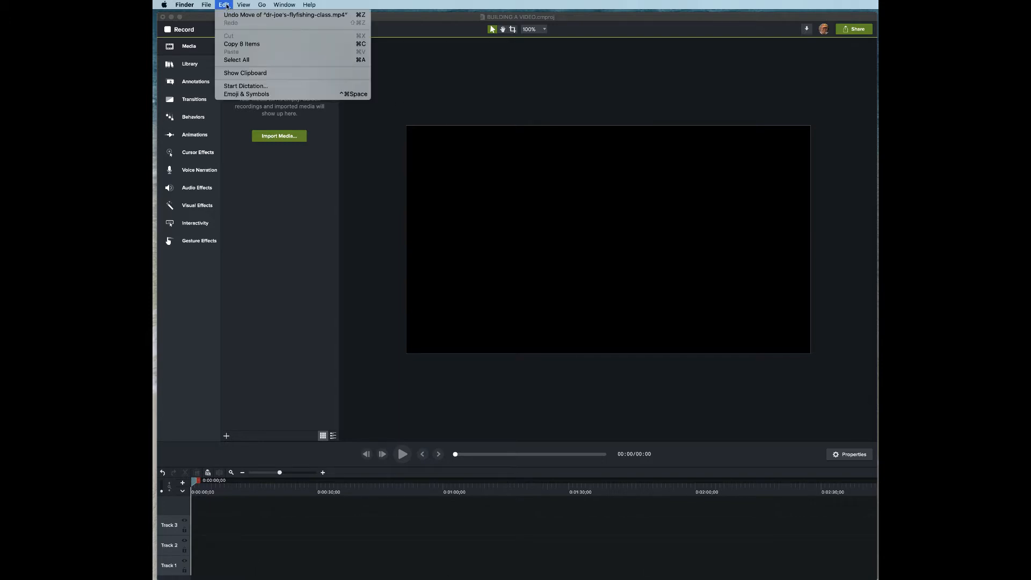
{"action": "left_click", "coordinate": [237, 60]}
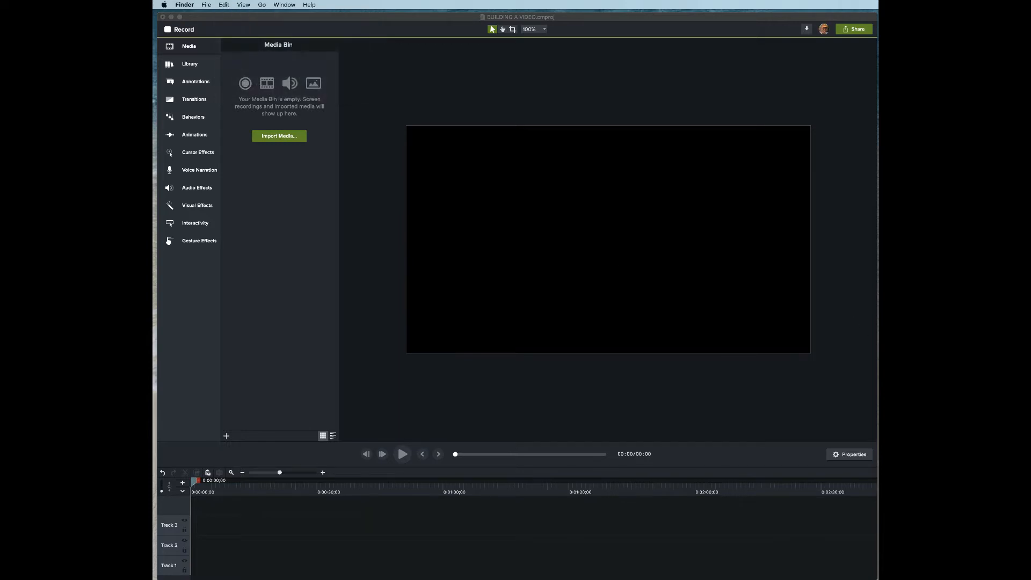
{"action": "left_click_drag", "start_coordinate": [425, 294], "coordinate": [264, 236]}
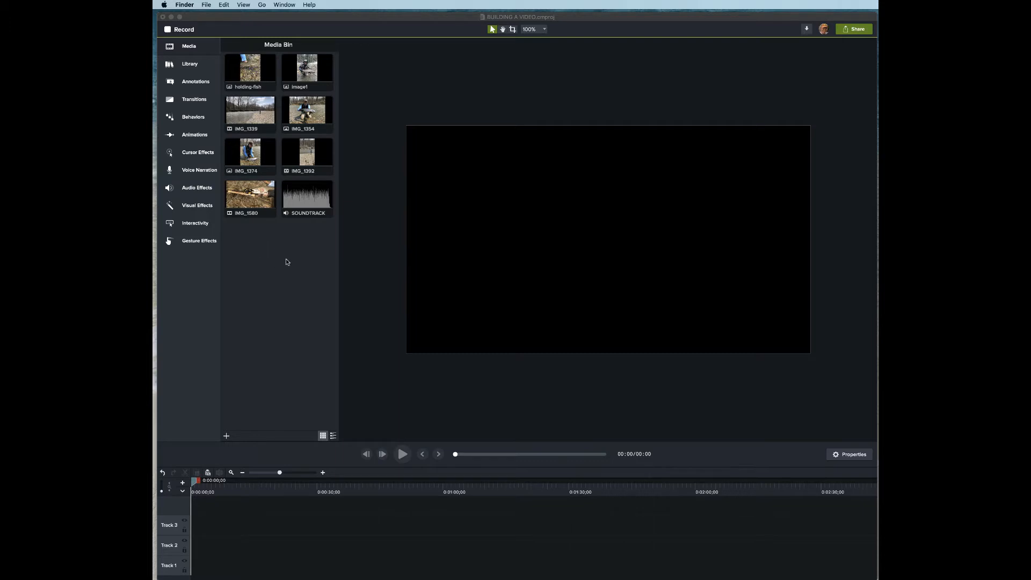
{"action": "left_click", "coordinate": [294, 197]}
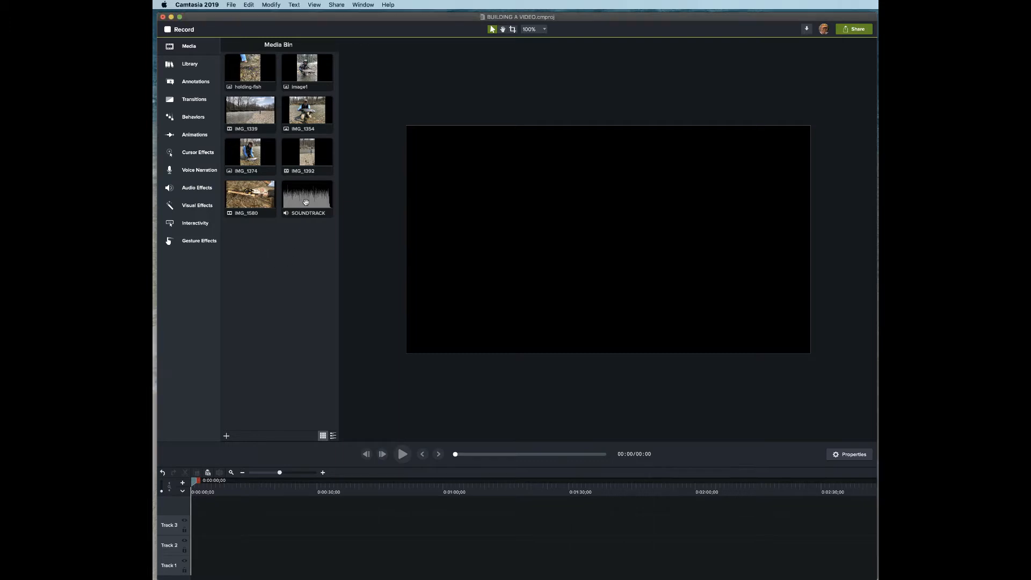
- Place SOUNDTRACK on Track 1, cut off its first two seconds and slide it to the timeline start
{"action": "left_click_drag", "start_coordinate": [305, 201], "coordinate": [193, 563]}
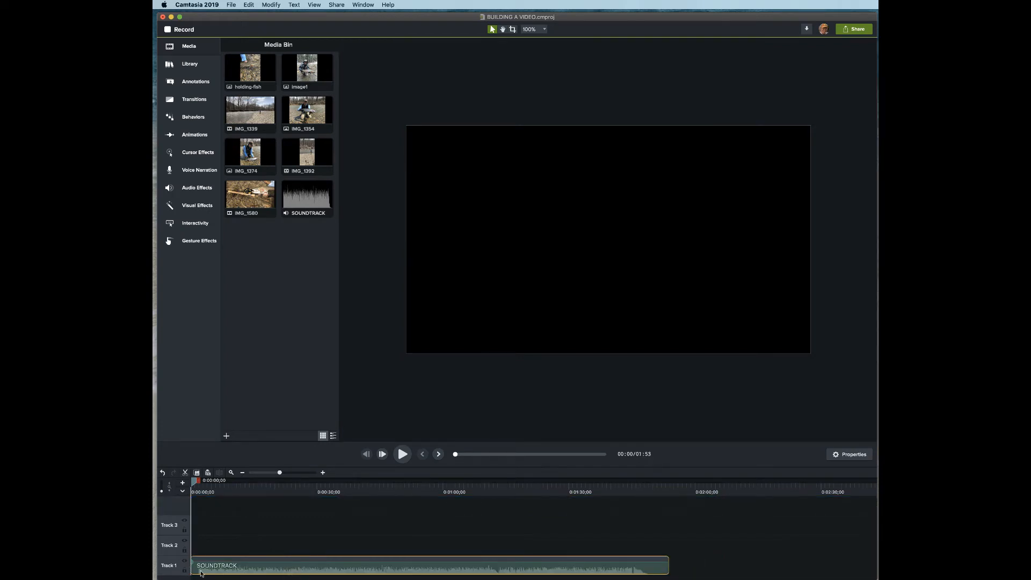
{"action": "left_click", "coordinate": [195, 482]}
{"action": "left_click_drag", "start_coordinate": [194, 482], "coordinate": [201, 481]}
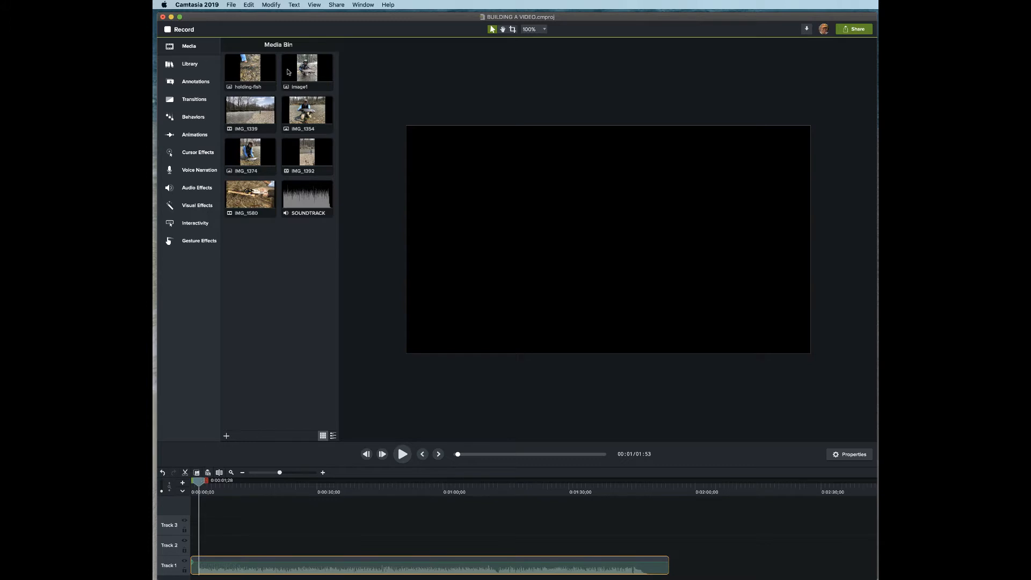
{"action": "left_click", "coordinate": [250, 6]}
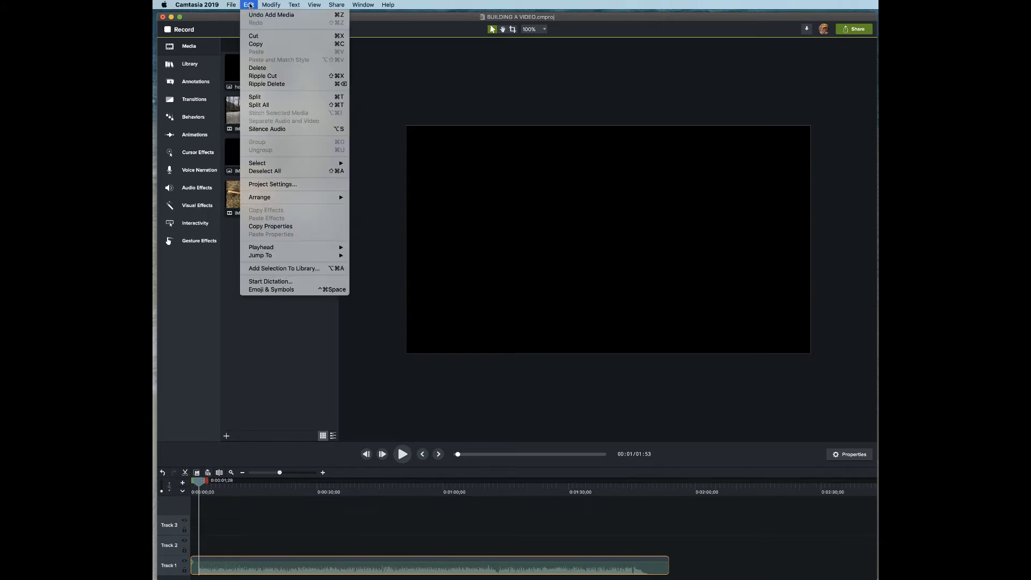
{"action": "left_click", "coordinate": [256, 98]}
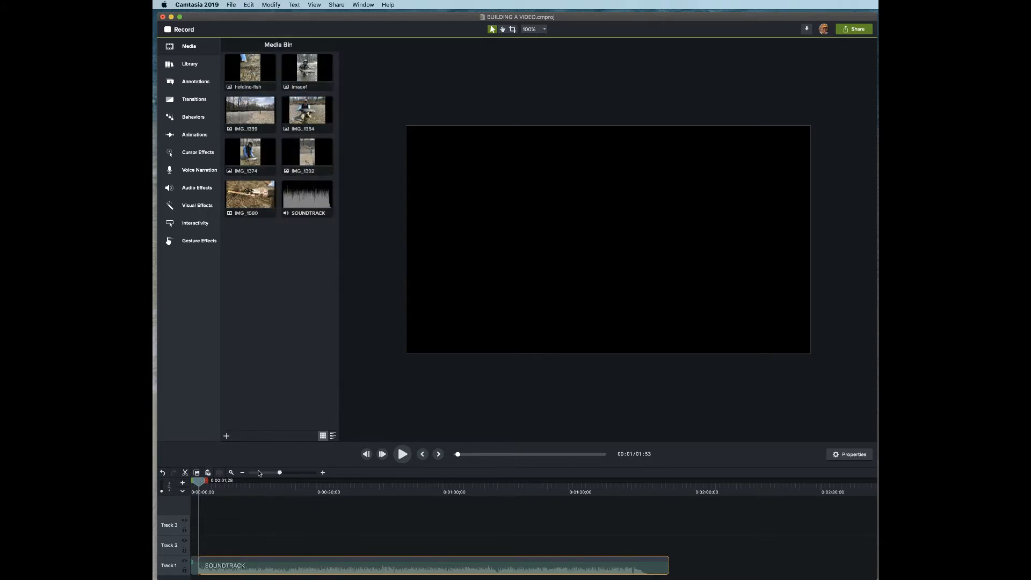
{"action": "key", "text": "Delete"}
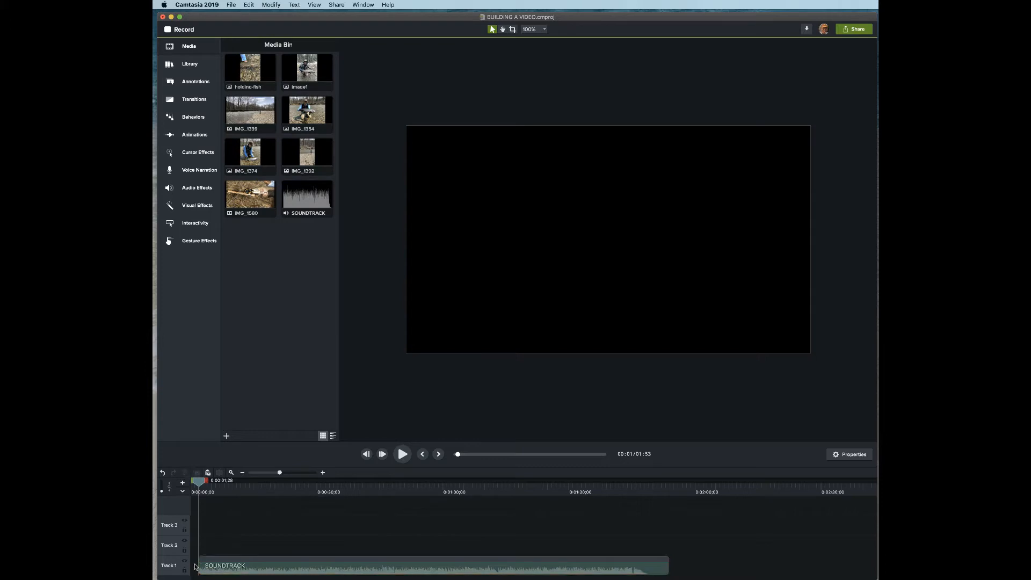
{"action": "left_click", "coordinate": [244, 573]}
{"action": "left_click_drag", "start_coordinate": [244, 573], "coordinate": [230, 573]}
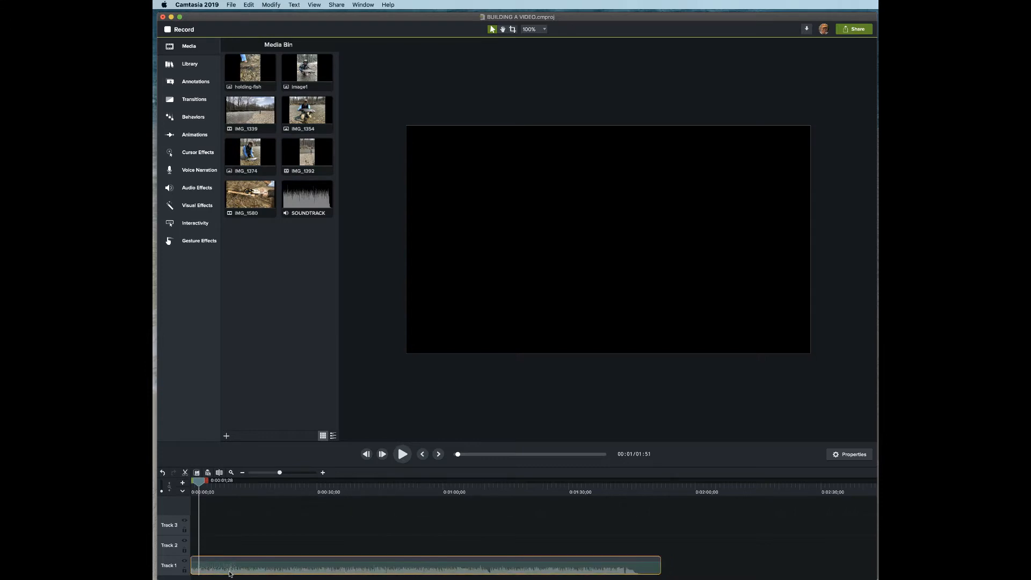
- Add two volume points at the soundtrack's start and drop the first to silence for a fade-in
{"action": "double_click", "coordinate": [192, 563]}
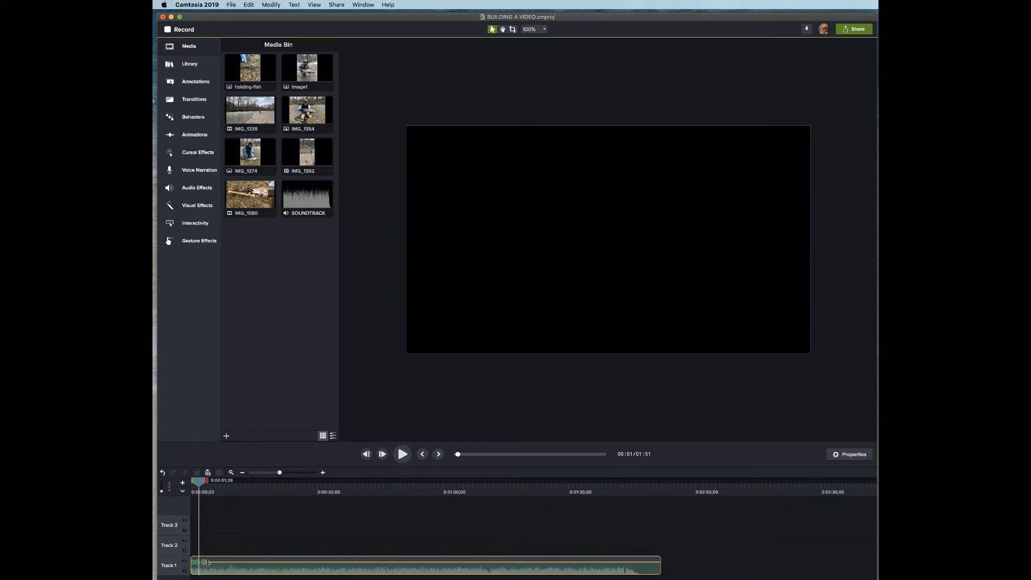
{"action": "double_click", "coordinate": [207, 562]}
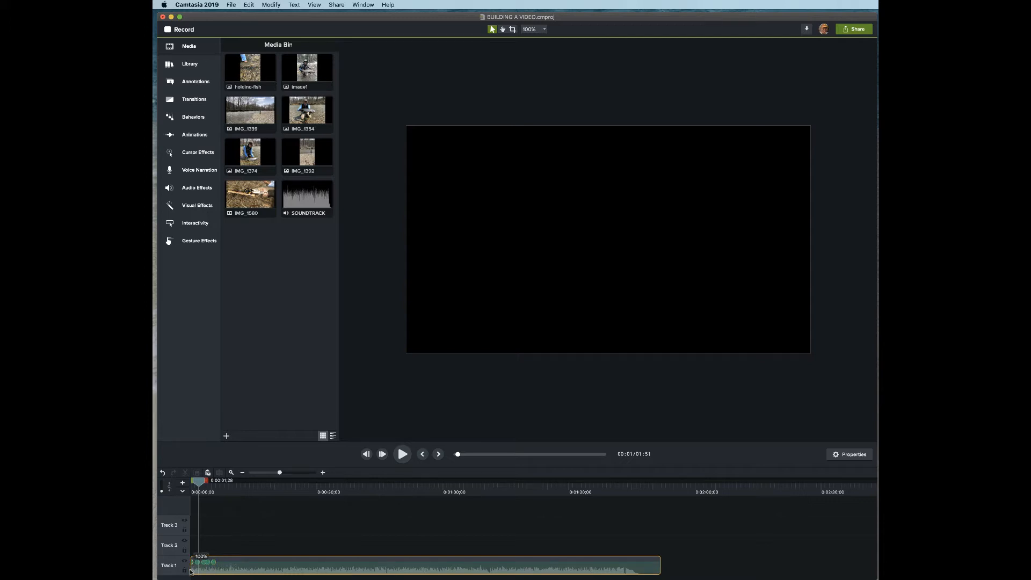
{"action": "left_click_drag", "start_coordinate": [190, 570], "coordinate": [211, 566]}
- Add another soundtrack volume point, then place IMG_1392 on Track 2, scaled to frame width and centred
{"action": "left_click", "coordinate": [213, 562]}
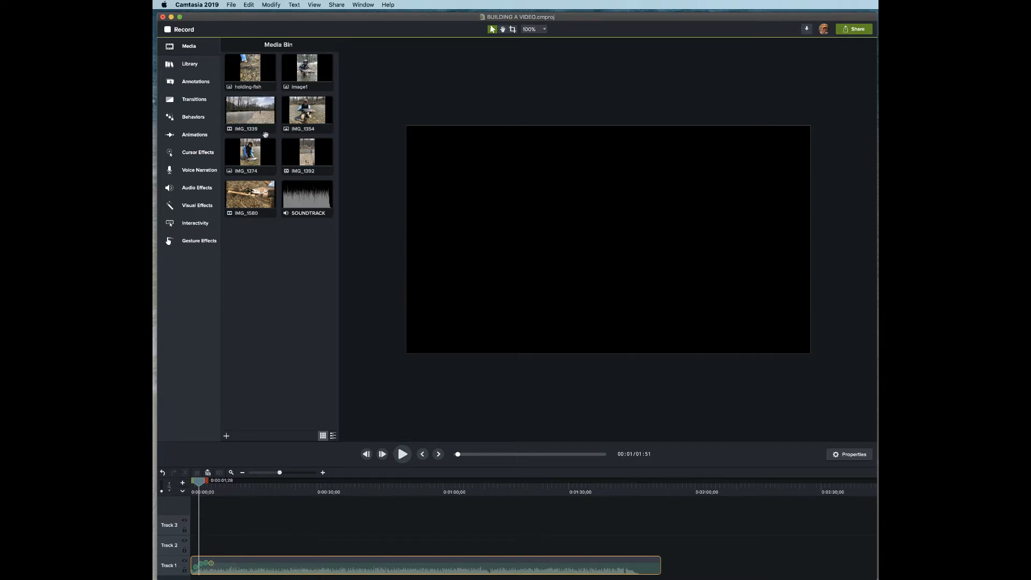
{"action": "left_click_drag", "start_coordinate": [303, 152], "coordinate": [195, 547]}
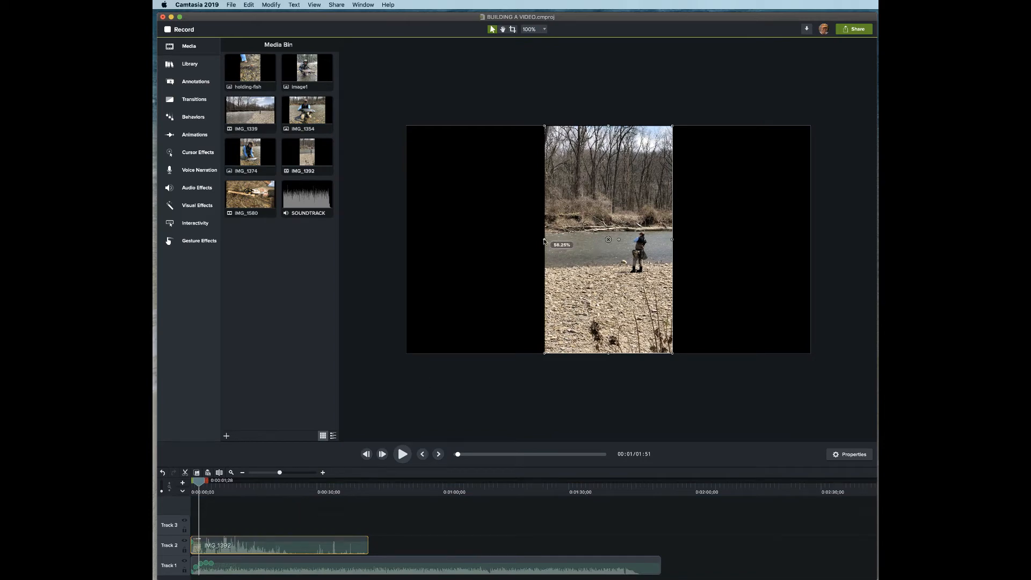
{"action": "left_click_drag", "start_coordinate": [544, 242], "coordinate": [448, 242]}
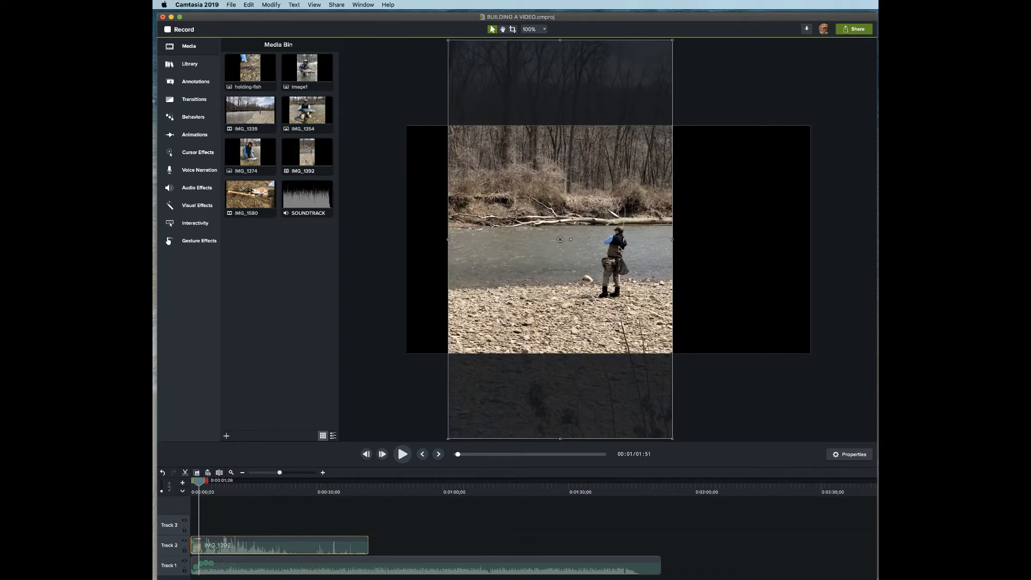
{"action": "left_click_drag", "start_coordinate": [673, 240], "coordinate": [796, 255]}
{"action": "left_click_drag", "start_coordinate": [798, 251], "coordinate": [797, 251]}
{"action": "left_click_drag", "start_coordinate": [447, 240], "coordinate": [434, 240]}
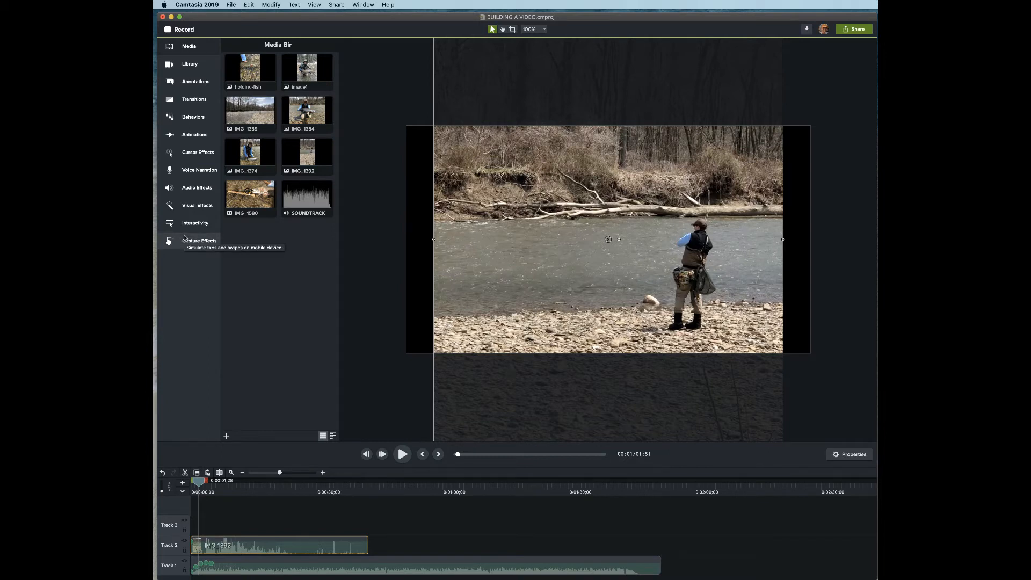
- Add a plain ABC text callout over the video, widen it and move it toward the upper left
{"action": "left_click", "coordinate": [197, 82]}
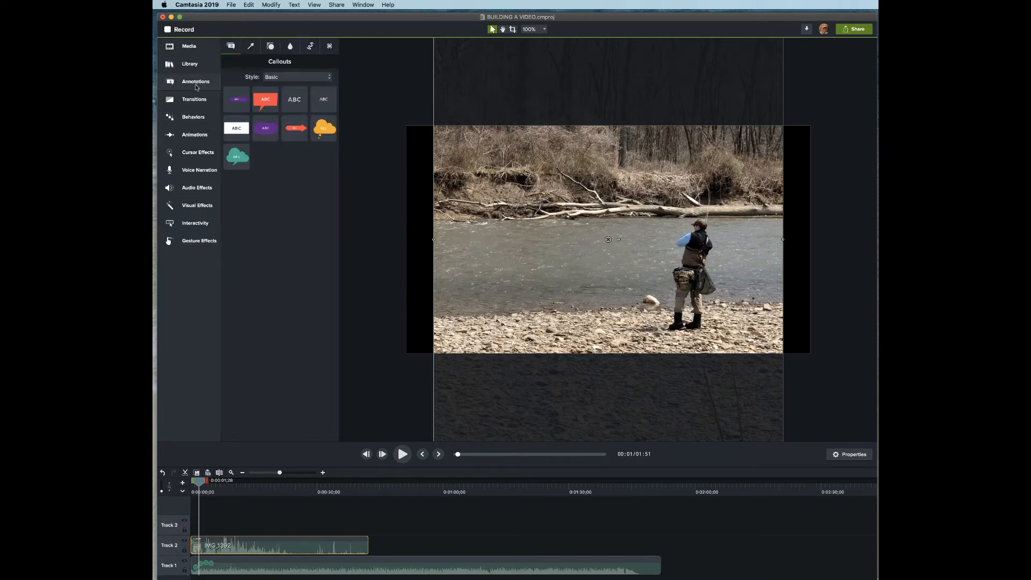
{"action": "left_click", "coordinate": [297, 101]}
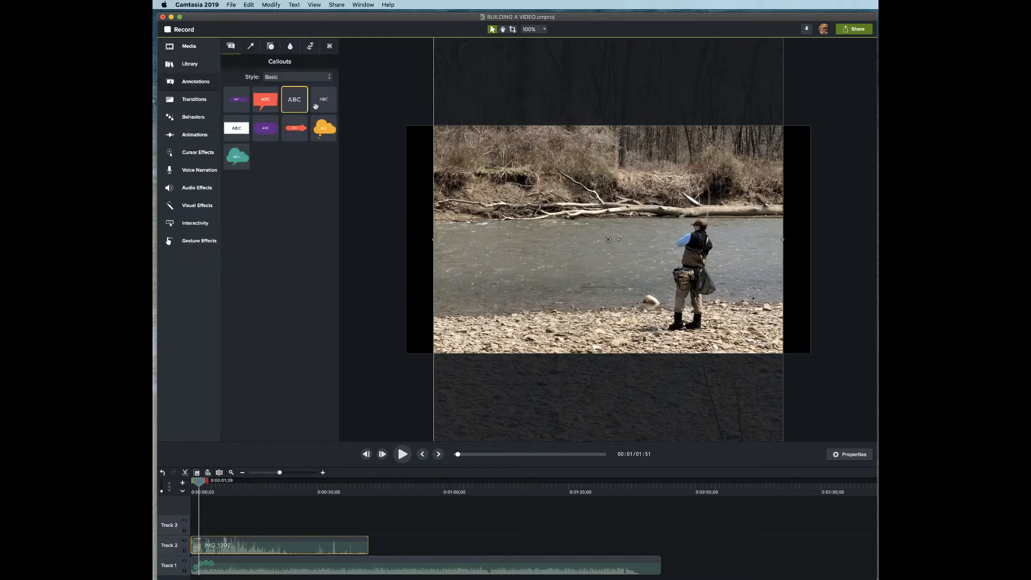
{"action": "left_click_drag", "start_coordinate": [303, 103], "coordinate": [652, 190]}
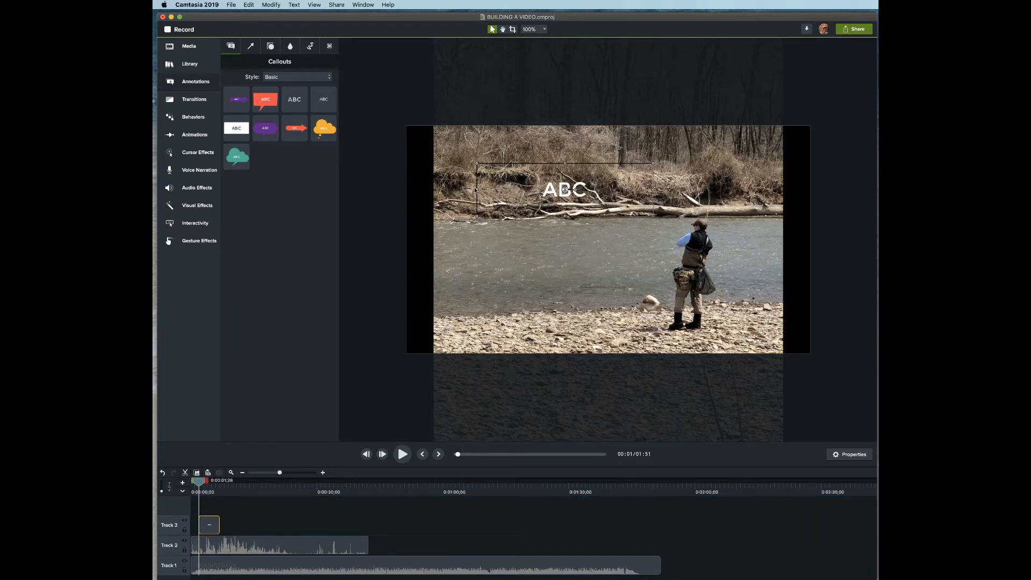
{"action": "left_click_drag", "start_coordinate": [477, 190], "coordinate": [443, 190]}
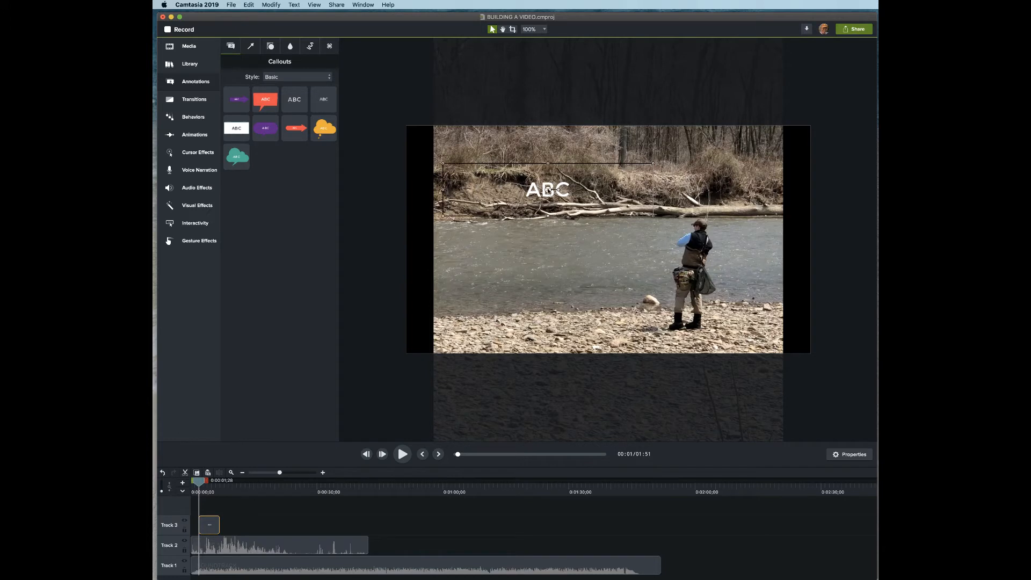
{"action": "left_click_drag", "start_coordinate": [547, 189], "coordinate": [538, 175]}
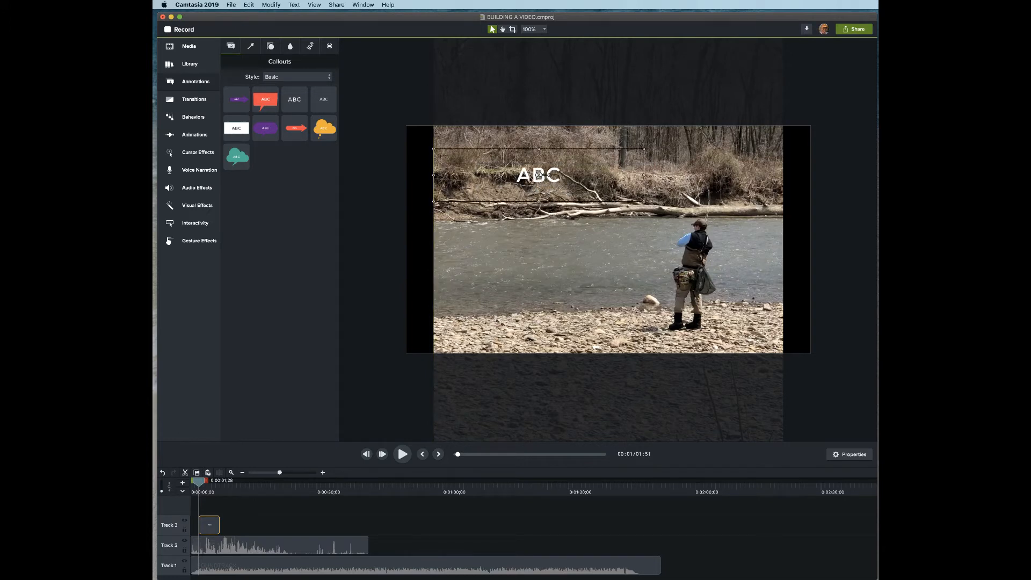
- Change the callout text to 'Come Join Us on Saturday ...'
{"action": "double_click", "coordinate": [530, 179]}
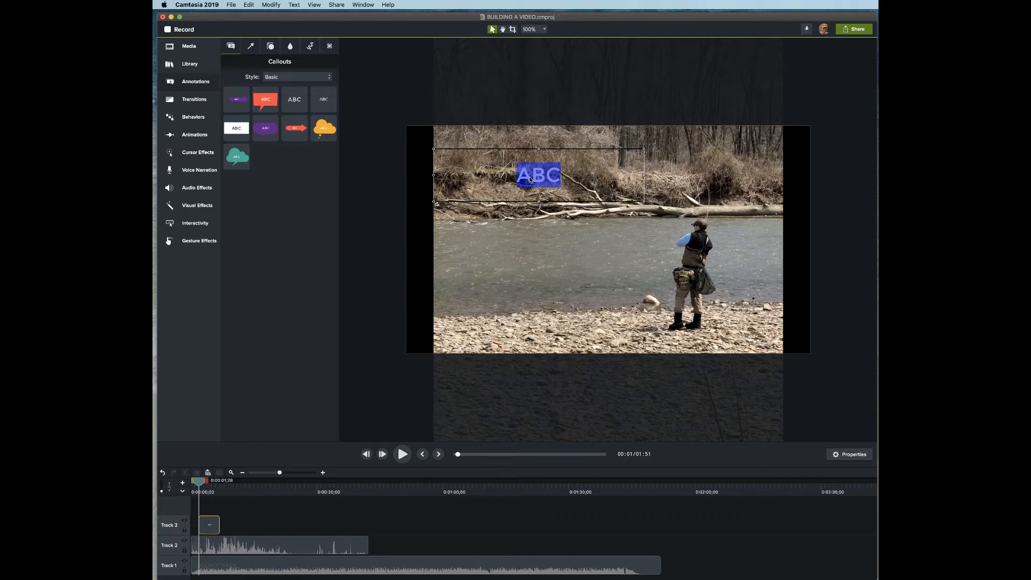
{"action": "type", "text": "Come"}
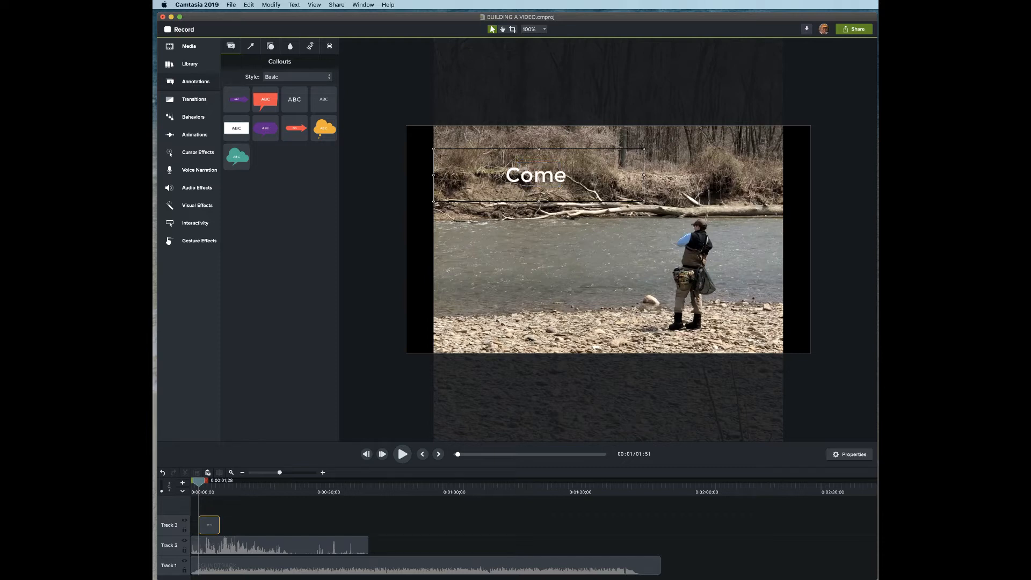
{"action": "type", "text": " Join Us"}
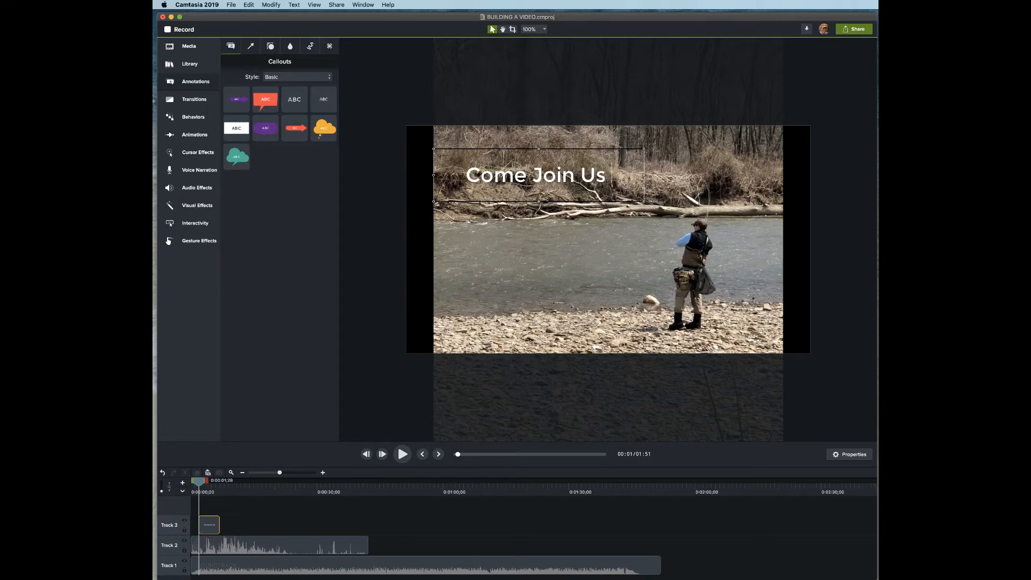
{"action": "type", "text": " on S"}
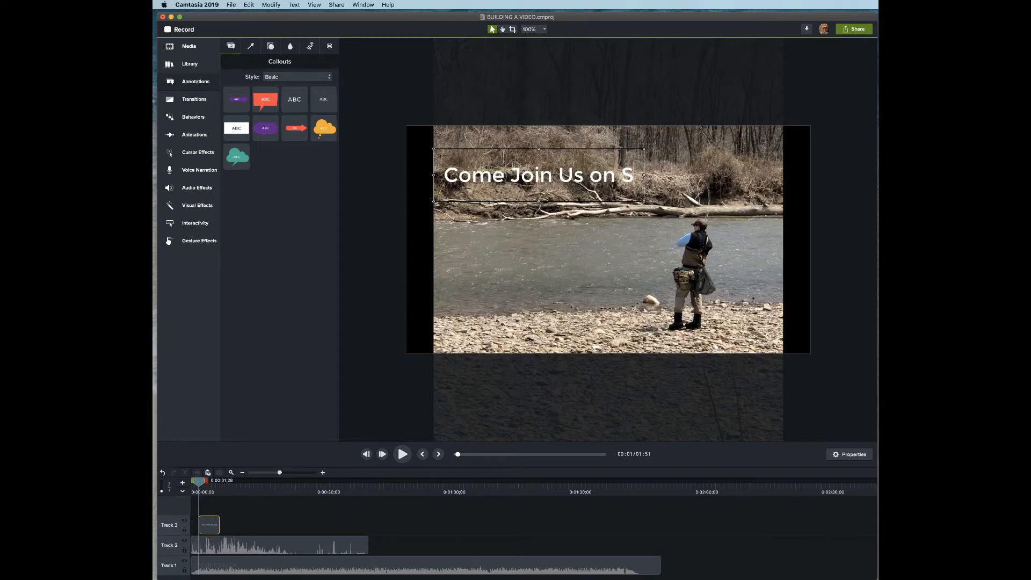
{"action": "type", "text": "aturday"}
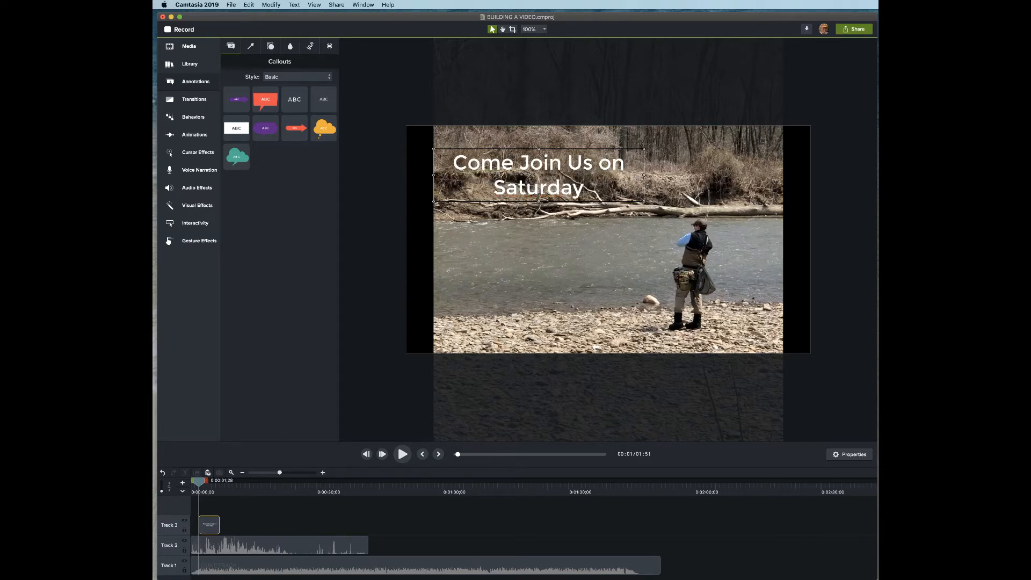
{"action": "type", "text": " ..."}
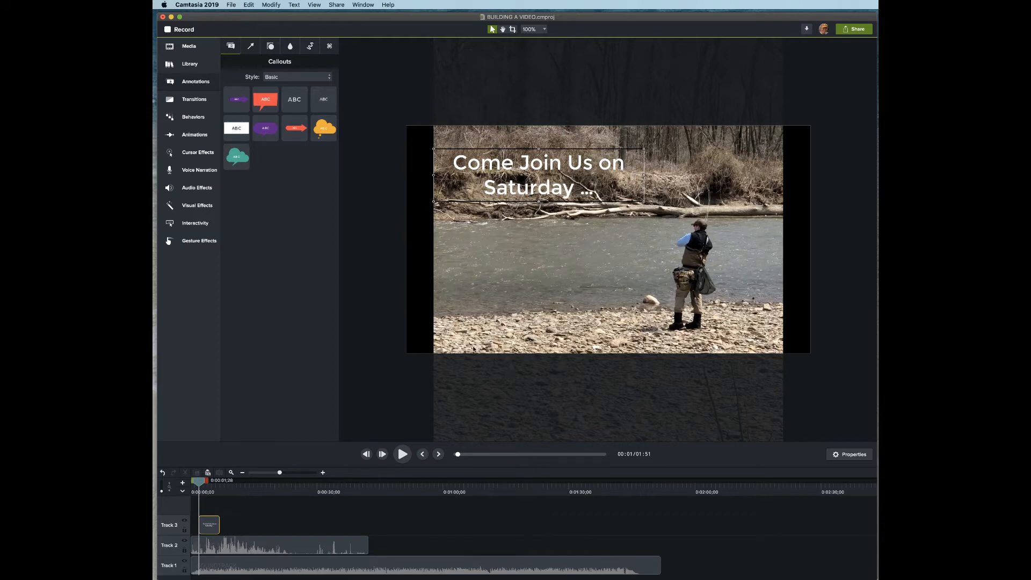
{"action": "left_click", "coordinate": [764, 396]}
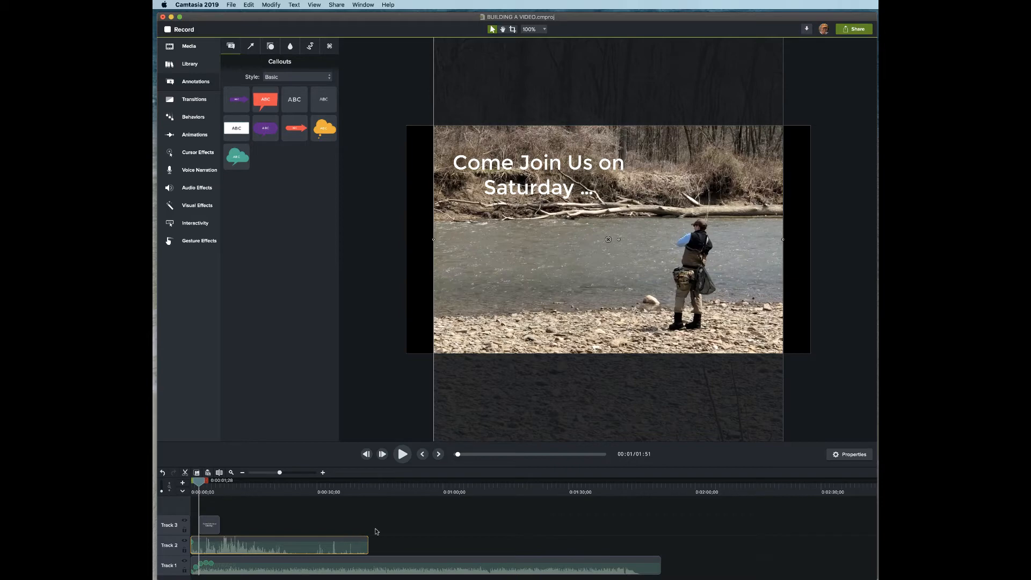
- Split IMG_1392 at about 0:00:14;06 and delete the part after the cut
{"action": "left_click_drag", "start_coordinate": [198, 482], "coordinate": [251, 495]}
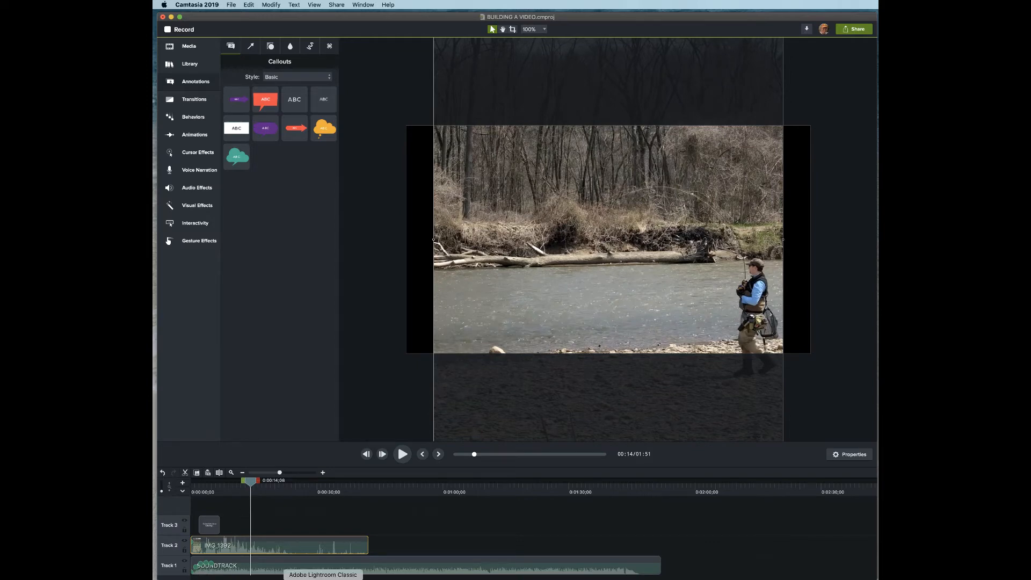
{"action": "left_click", "coordinate": [248, 5]}
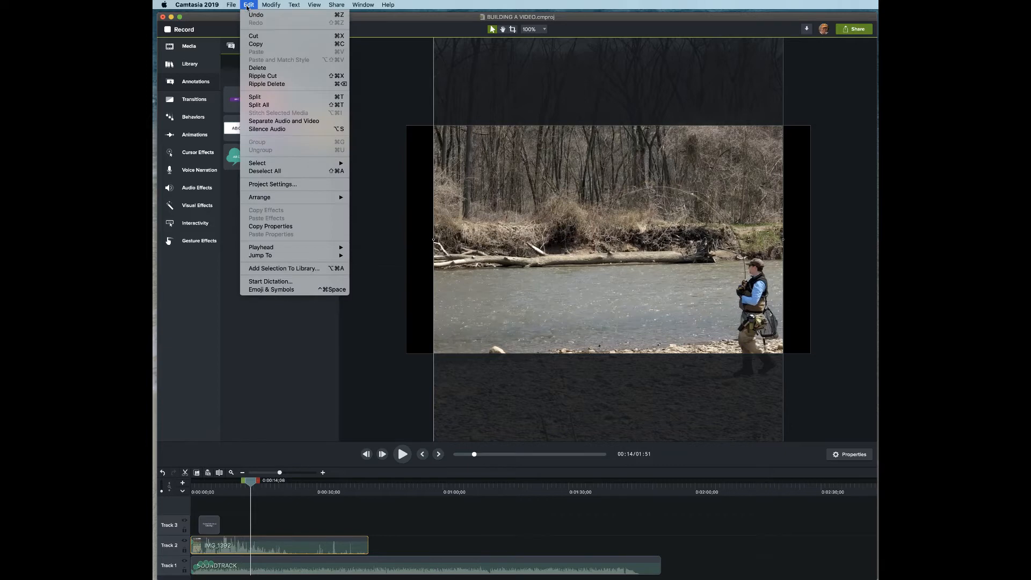
{"action": "left_click", "coordinate": [260, 99]}
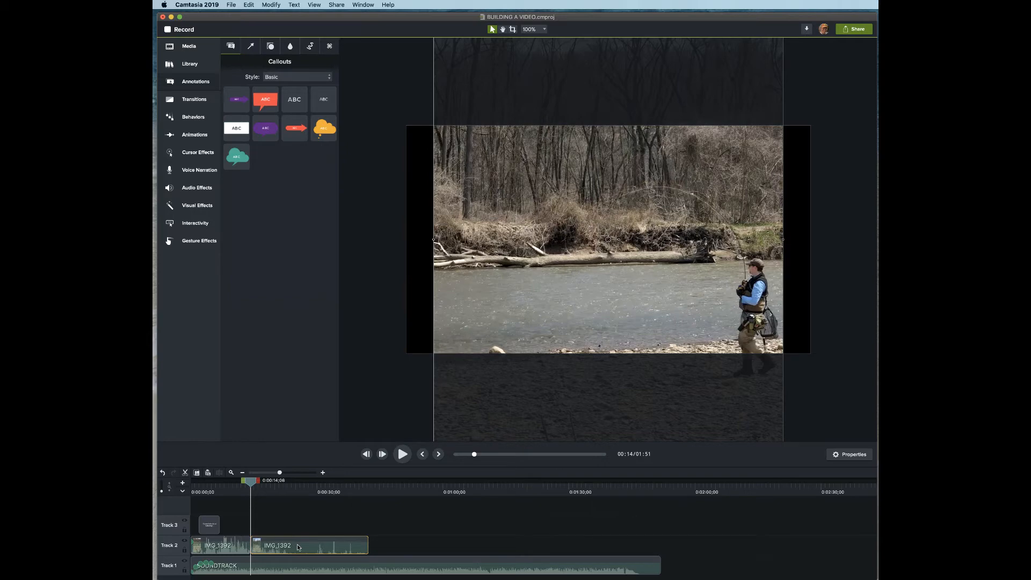
{"action": "key", "text": "Delete"}
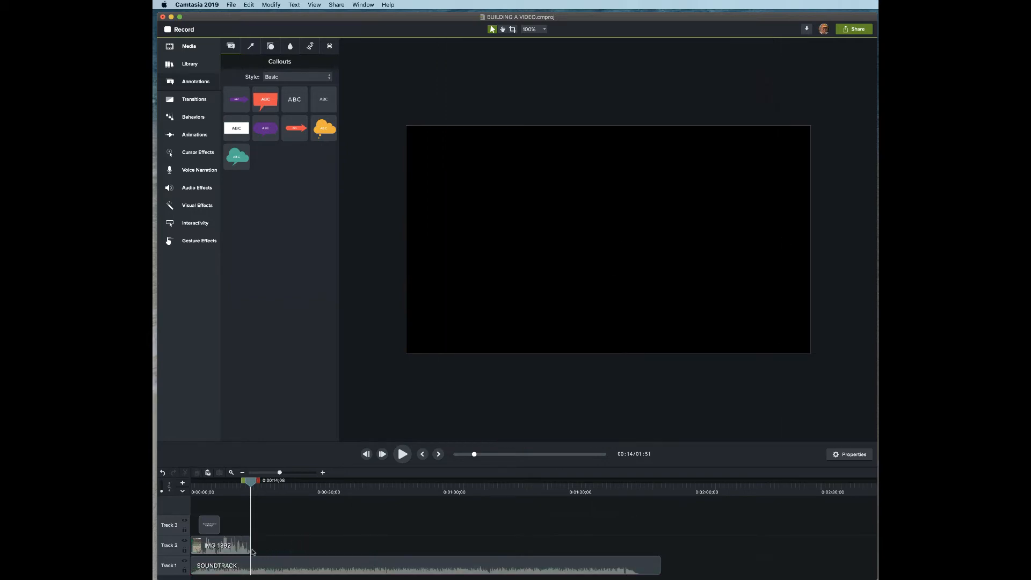
{"action": "mouse_move", "coordinate": [250, 482]}
{"action": "left_mouse_down"}
{"action": "mouse_move", "coordinate": [223, 483]}
{"action": "mouse_move", "coordinate": [241, 487]}
{"action": "left_mouse_up"}
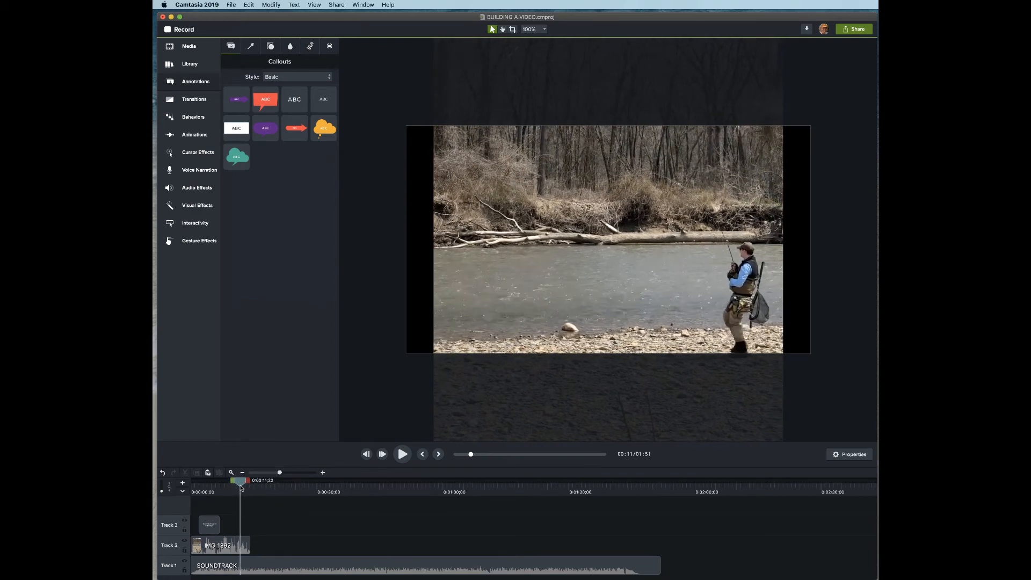
- Split IMG_1392 at 0:00:11;22, delete the first piece, and resize the remainder to about four seconds
{"action": "left_click", "coordinate": [248, 5]}
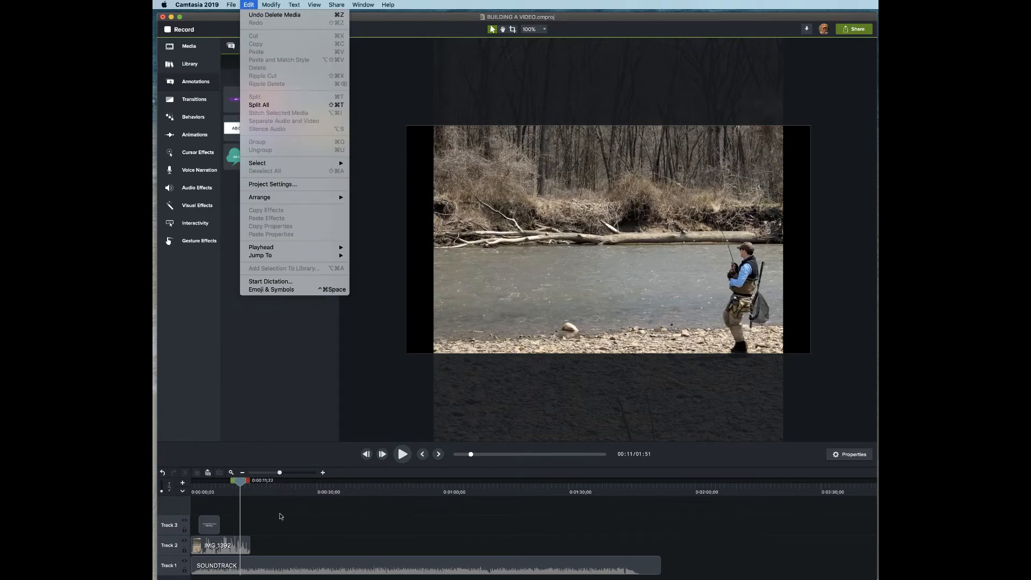
{"action": "left_click", "coordinate": [232, 547]}
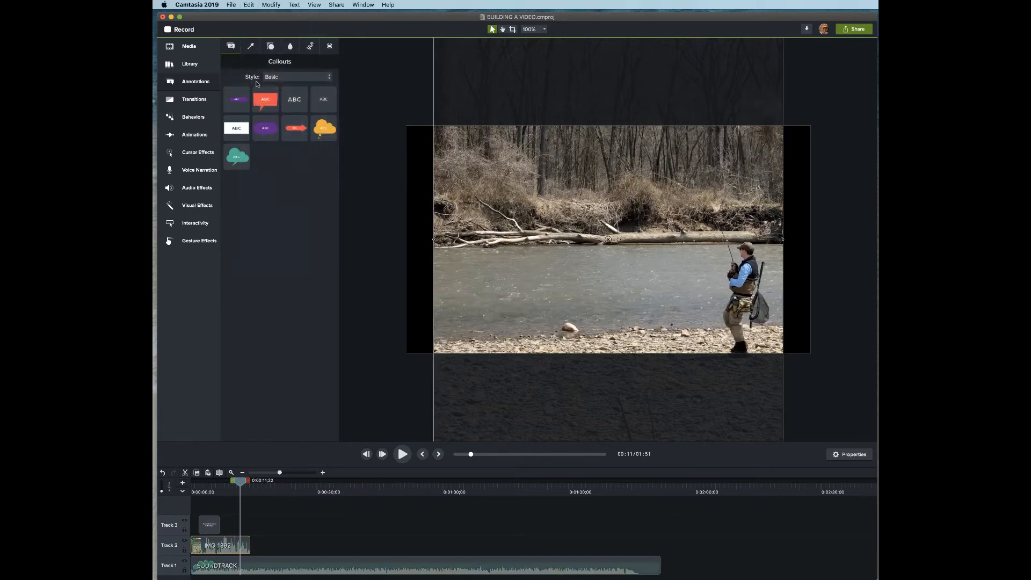
{"action": "left_click", "coordinate": [248, 4]}
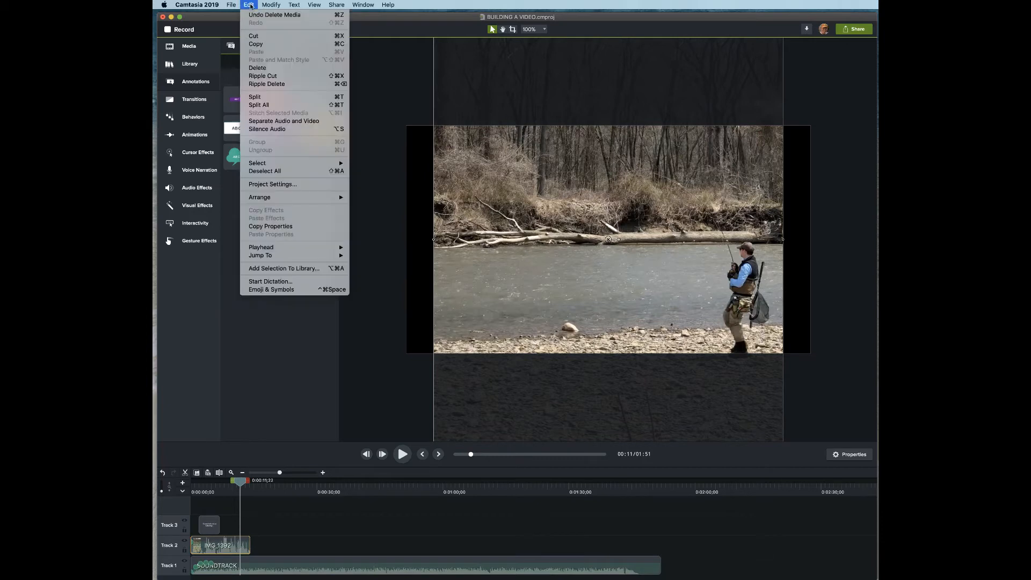
{"action": "left_click", "coordinate": [259, 99]}
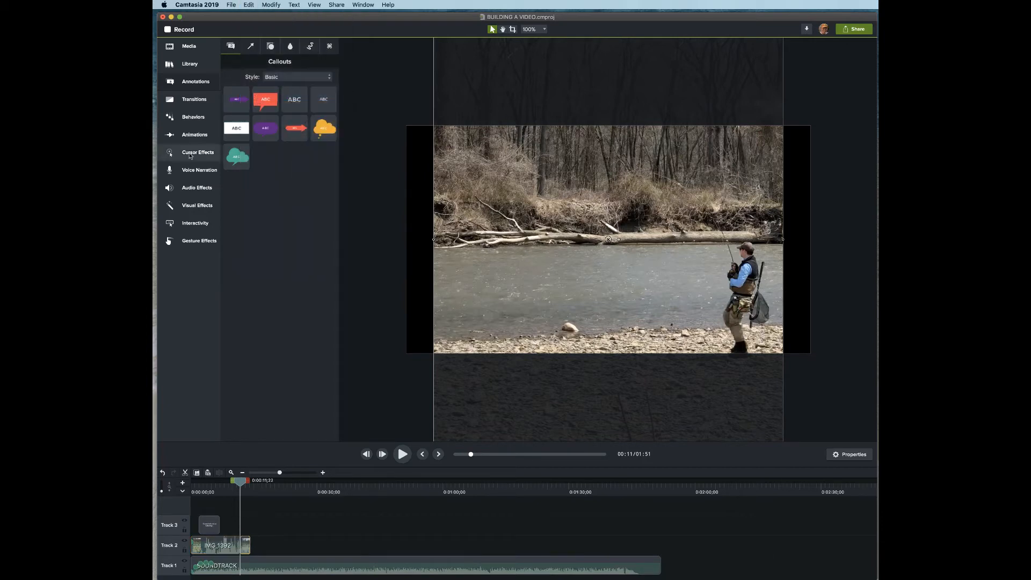
{"action": "left_click", "coordinate": [212, 552]}
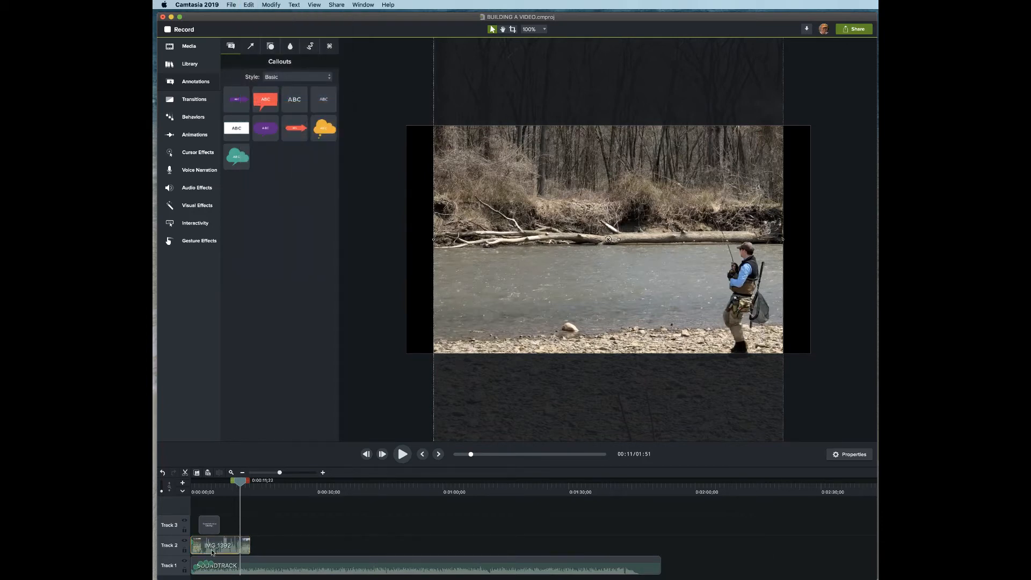
{"action": "key", "text": "Delete"}
{"action": "left_click_drag", "start_coordinate": [247, 547], "coordinate": [191, 546]}
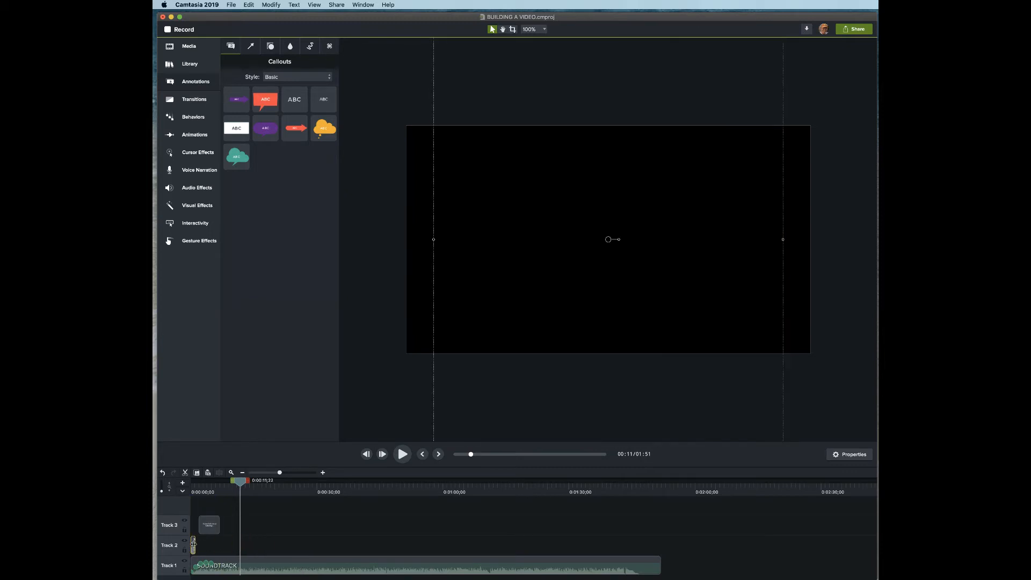
{"action": "left_click_drag", "start_coordinate": [194, 545], "coordinate": [207, 524]}
{"action": "left_click", "coordinate": [213, 527]}
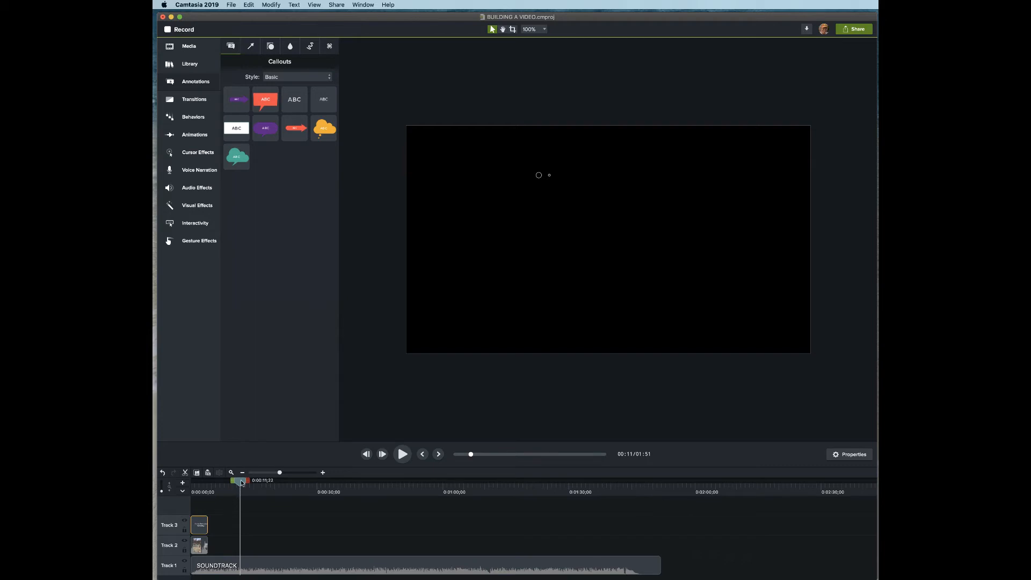
- Preview the callout, then drag the Track 2 river clip's volume to zero
{"action": "left_click_drag", "start_coordinate": [242, 483], "coordinate": [201, 476]}
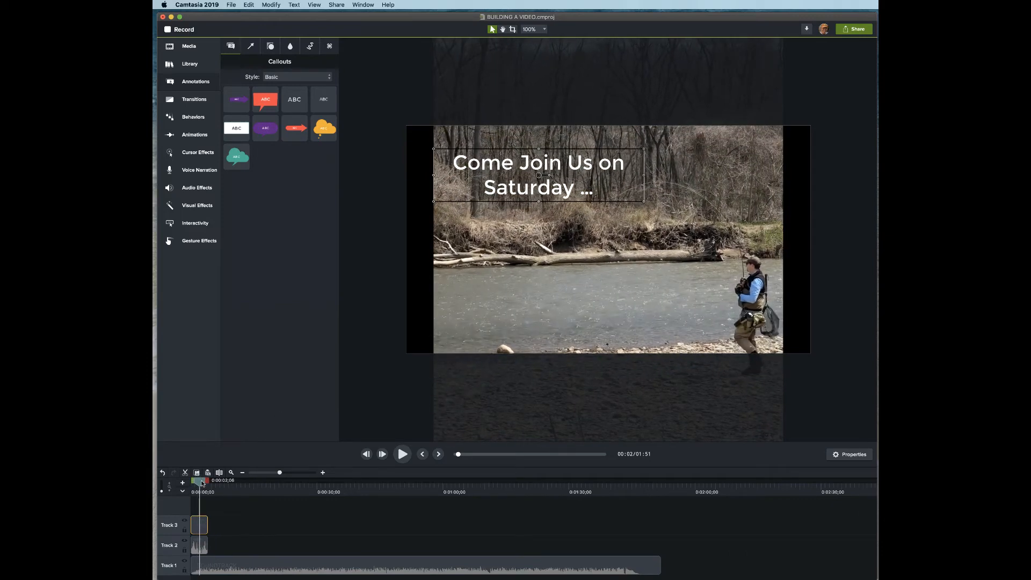
{"action": "left_click_drag", "start_coordinate": [202, 482], "coordinate": [153, 468]}
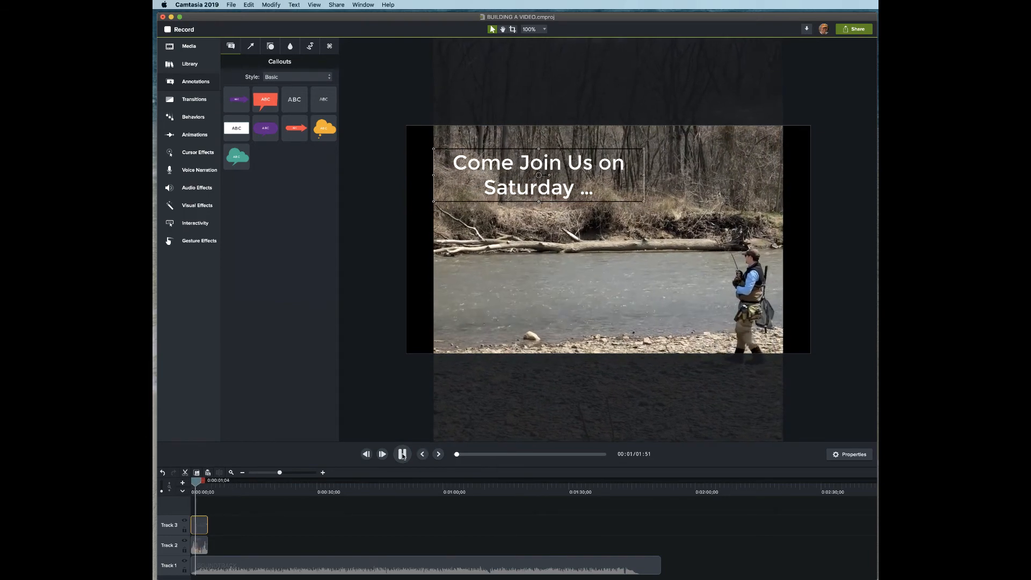
{"action": "left_click", "coordinate": [402, 456]}
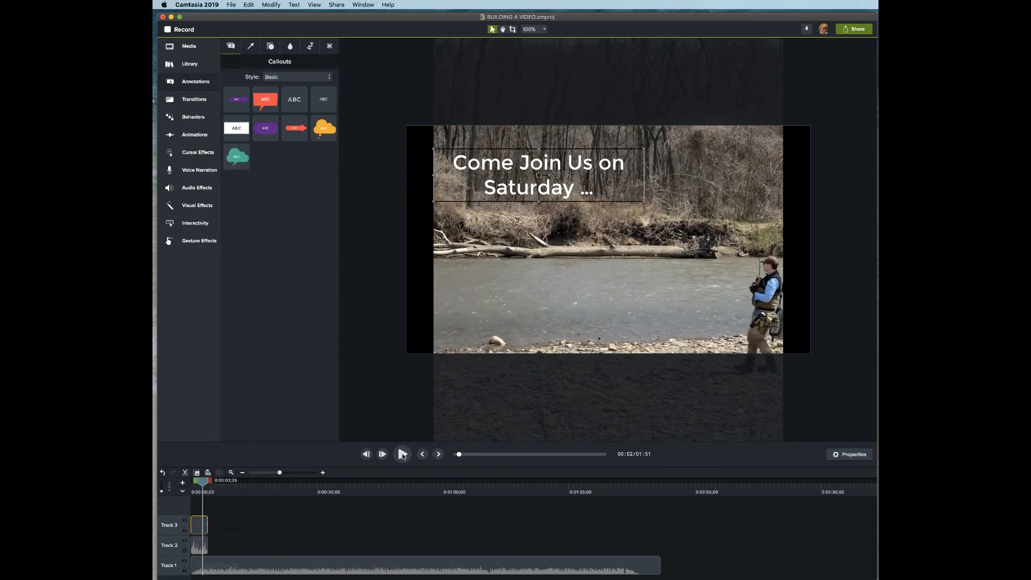
{"action": "left_click", "coordinate": [198, 547]}
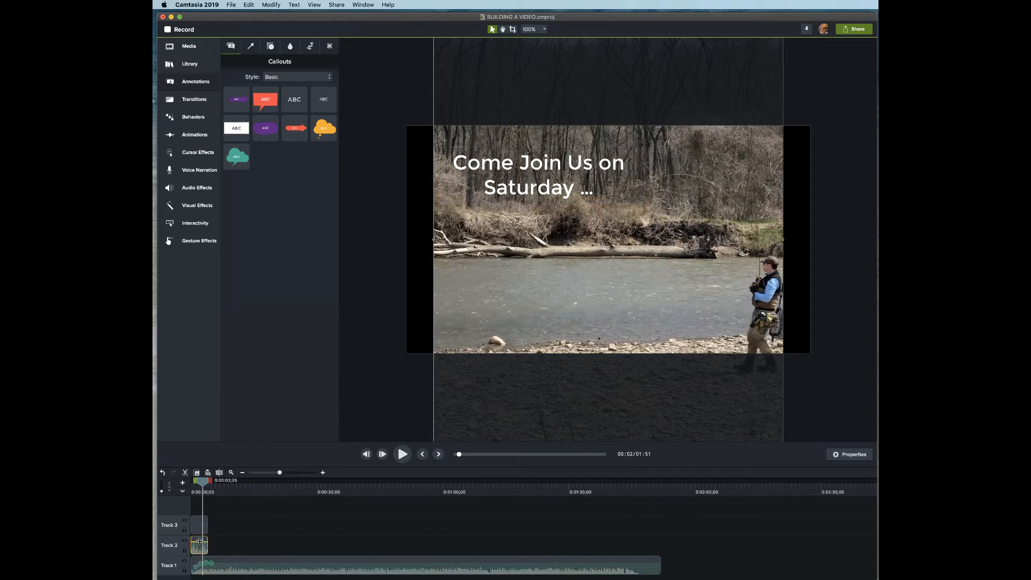
{"action": "left_click_drag", "start_coordinate": [200, 543], "coordinate": [198, 570]}
- Set the Track 2 clip to end near 0:00:04;04
{"action": "left_click_drag", "start_coordinate": [203, 485], "coordinate": [192, 485]}
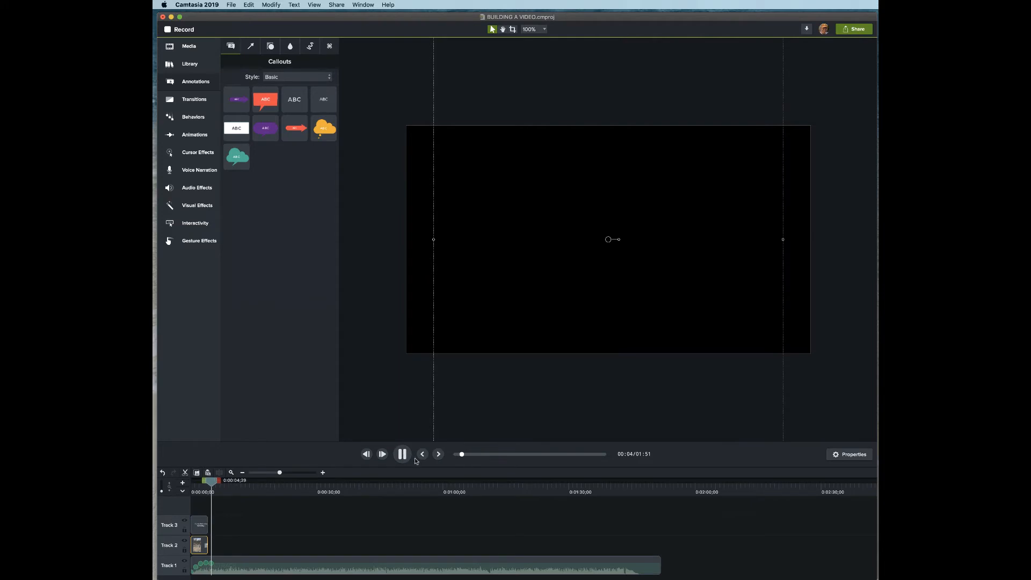
{"action": "left_click", "coordinate": [402, 454]}
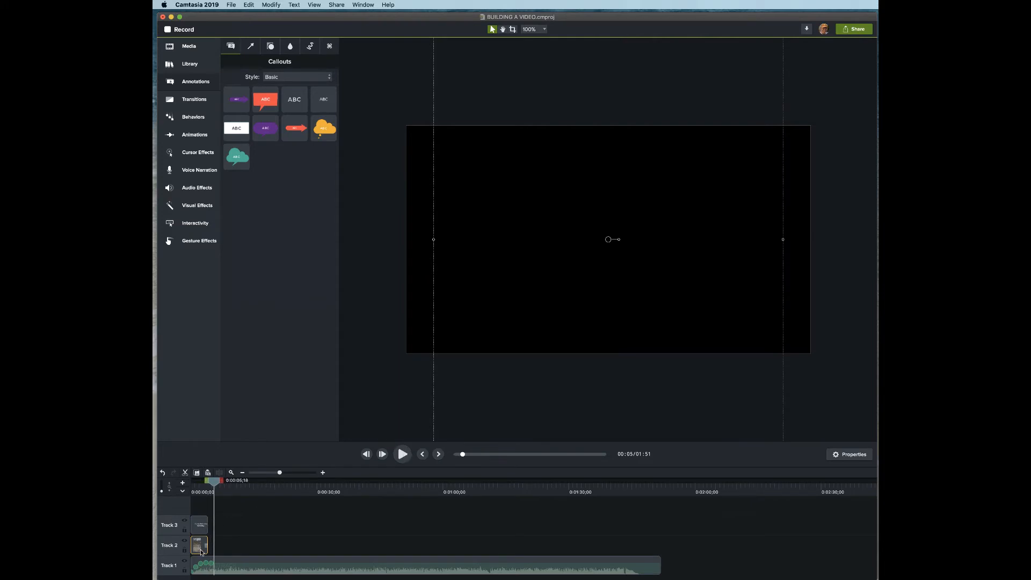
{"action": "left_click_drag", "start_coordinate": [207, 542], "coordinate": [206, 541]}
{"action": "left_click_drag", "start_coordinate": [214, 482], "coordinate": [200, 483]}
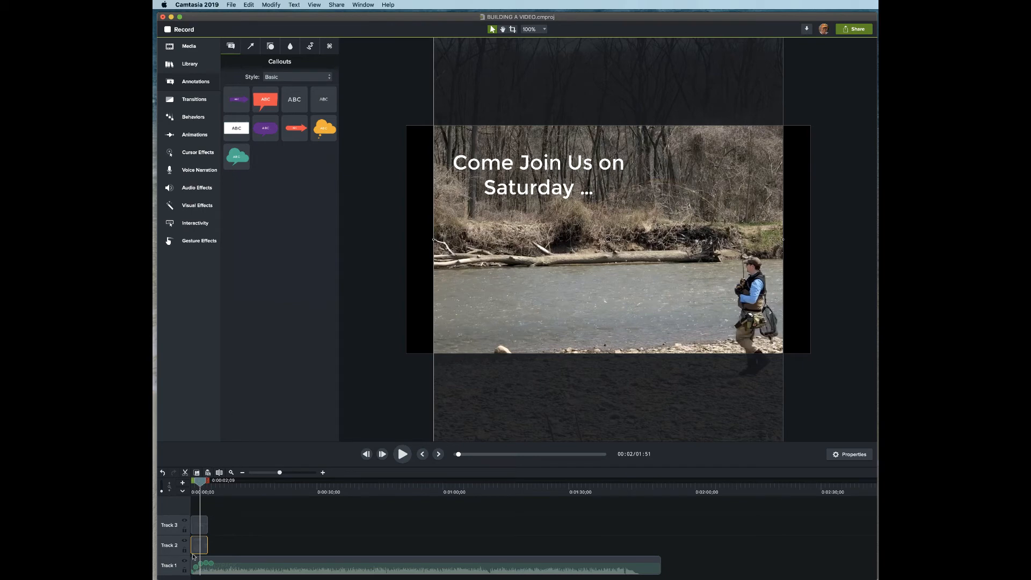
- Split the river clip at the playhead and delete its later piece
{"action": "left_click", "coordinate": [247, 5]}
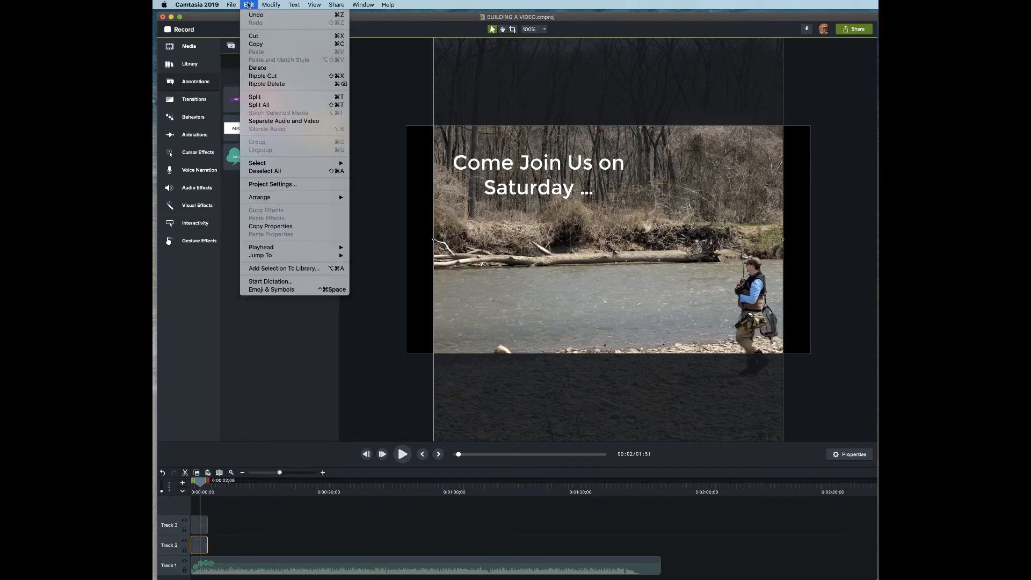
{"action": "mouse_move", "coordinate": [236, 4]}
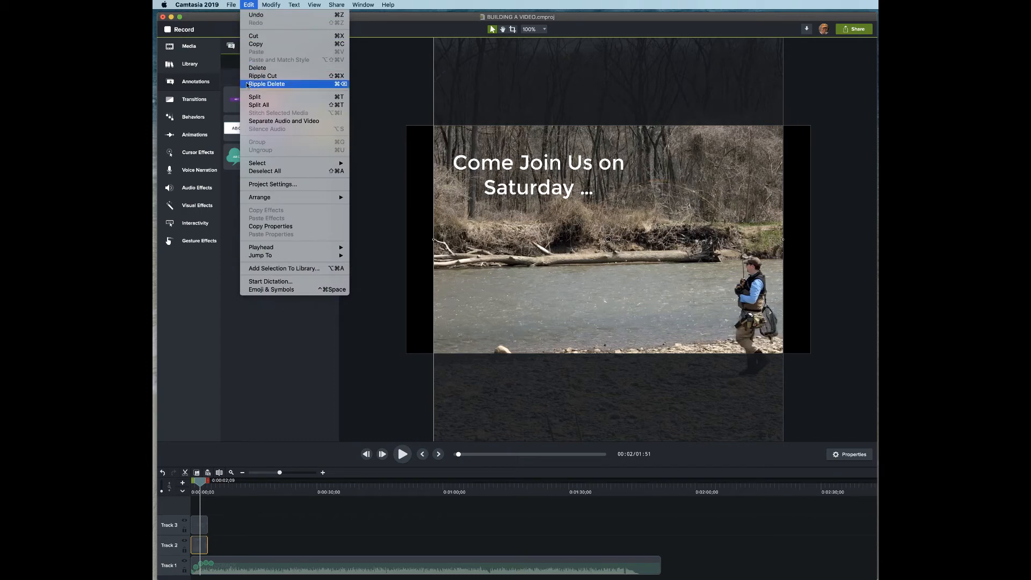
{"action": "left_click", "coordinate": [252, 97]}
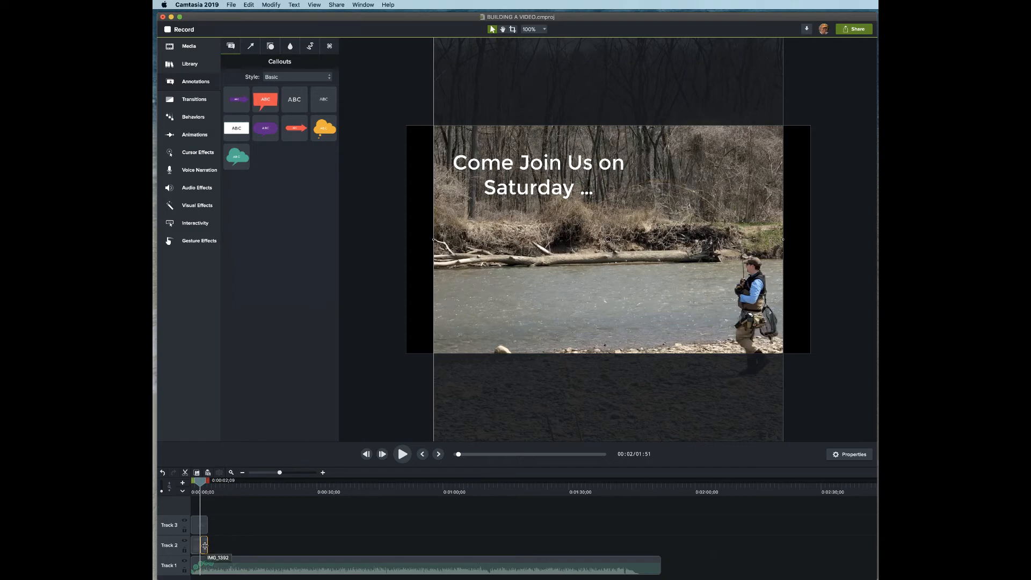
{"action": "key", "text": "Delete"}
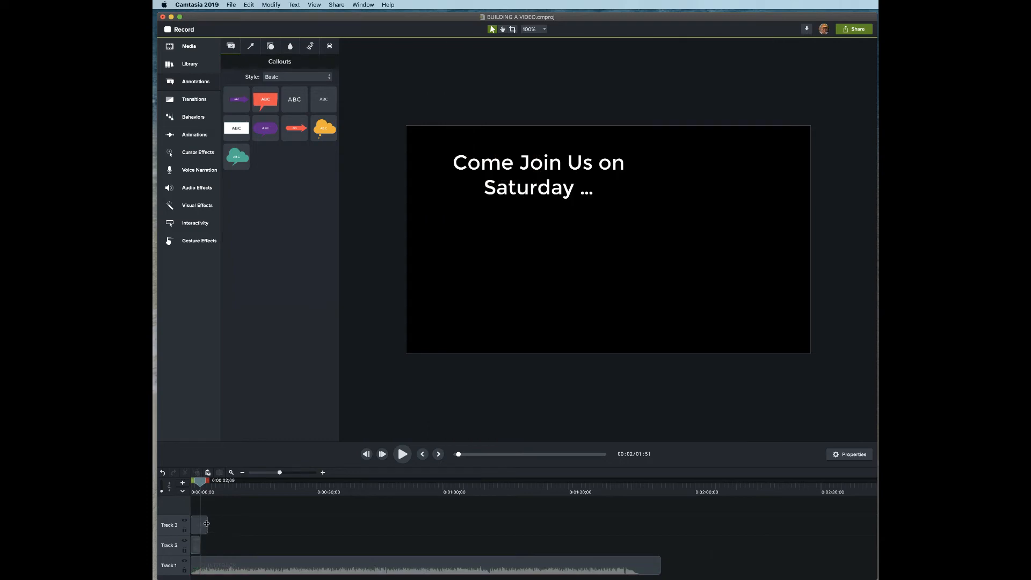
- Shorten the 'Come Join Us on Saturday ...' callout to end at 0:00:04;04 with the footage
{"action": "left_click", "coordinate": [206, 524]}
{"action": "left_click", "coordinate": [208, 545]}
{"action": "left_click_drag", "start_coordinate": [204, 525], "coordinate": [205, 525]}
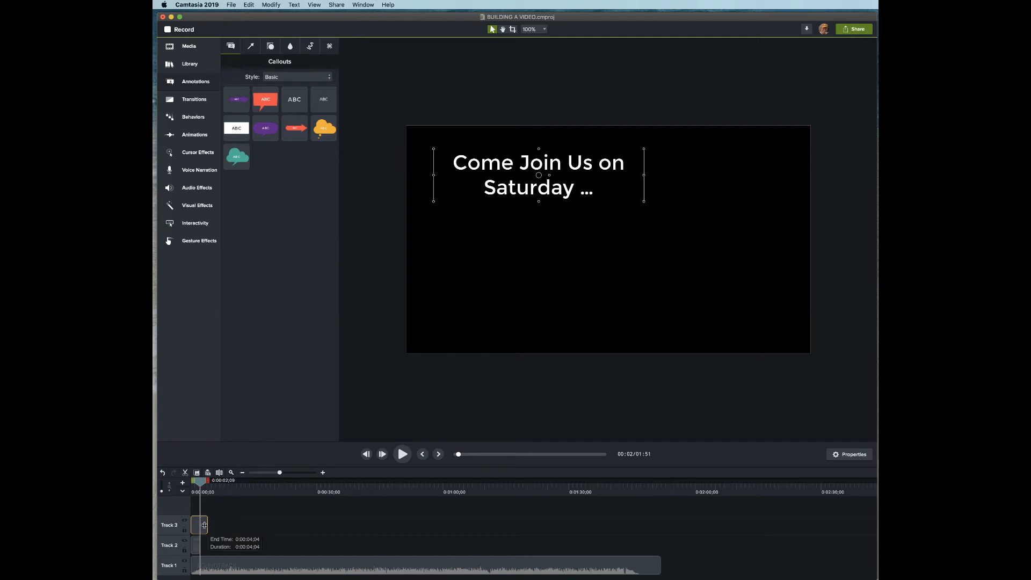
{"action": "left_click_drag", "start_coordinate": [207, 526], "coordinate": [199, 525]}
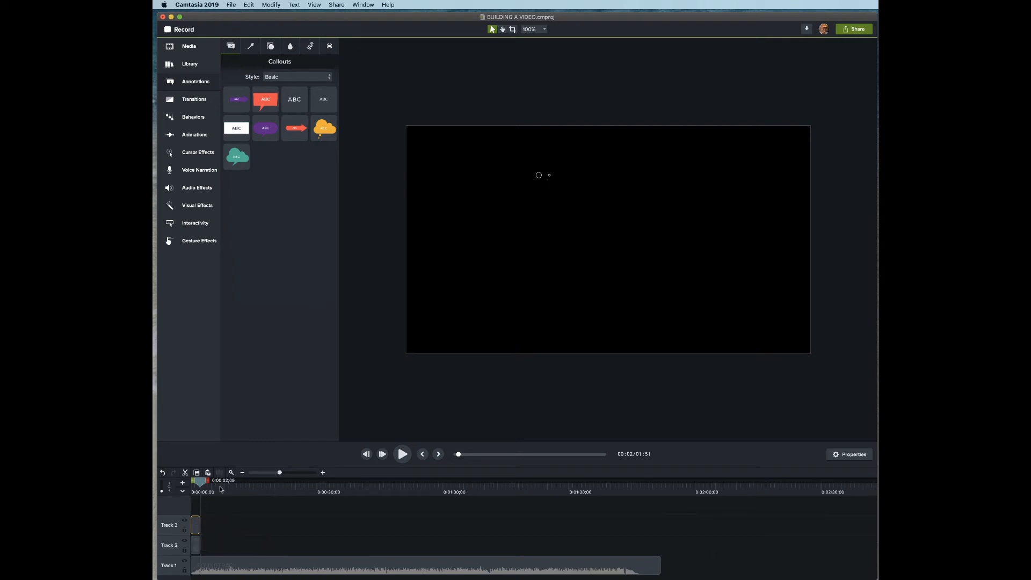
{"action": "left_click_drag", "start_coordinate": [202, 483], "coordinate": [153, 483]}
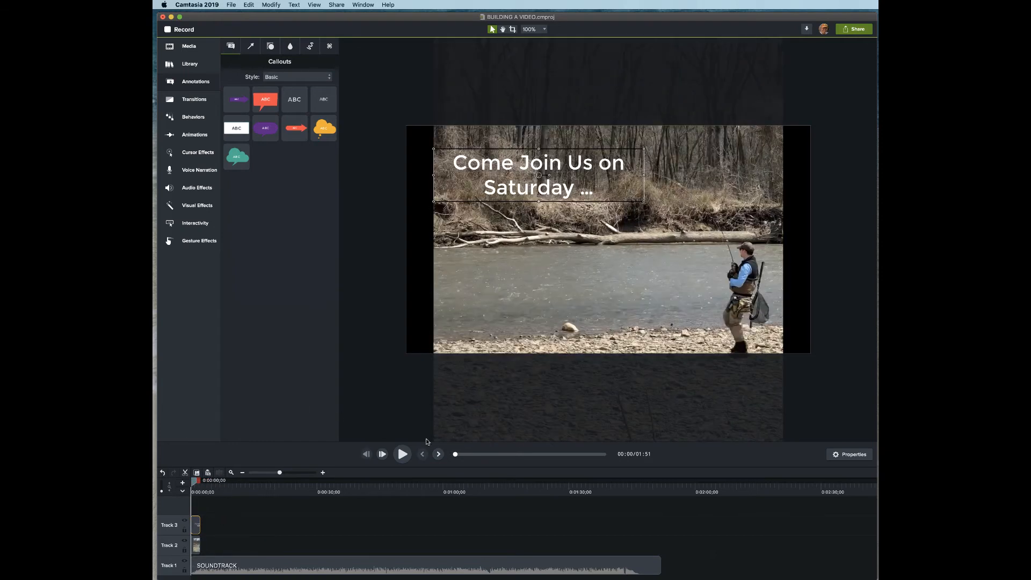
- Play and pause the preview of the four-second opening with the Saturday callout
{"action": "left_click", "coordinate": [401, 455]}
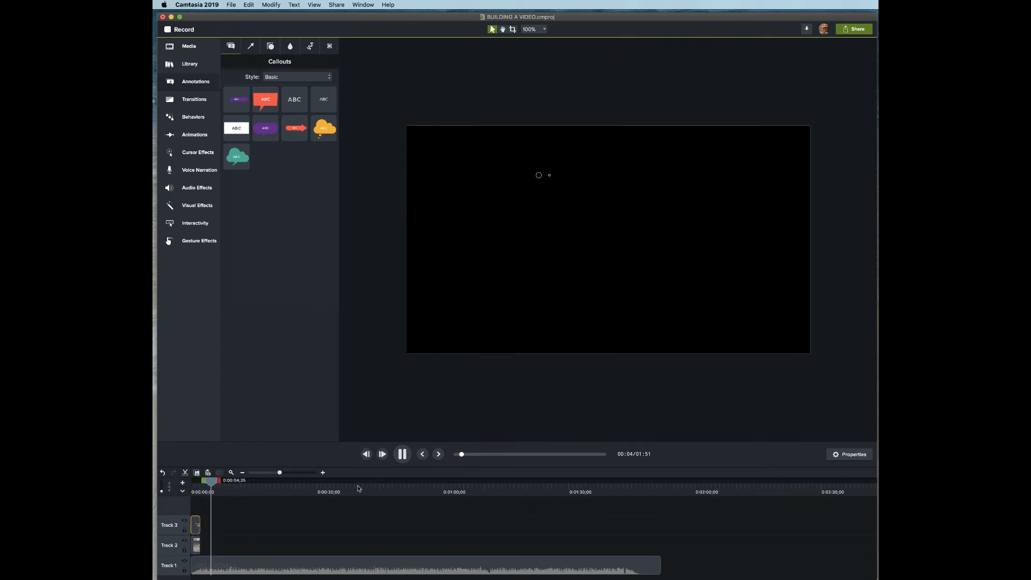
{"action": "left_click", "coordinate": [403, 459]}
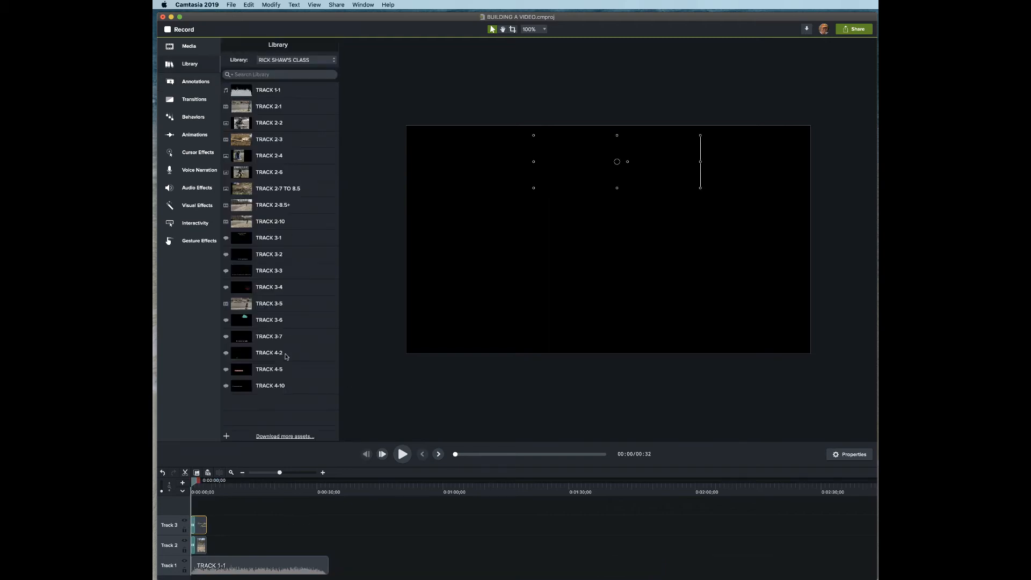
- Add the TRACK 2 library clips, including TRACK 2-4 and 2-6, to Track 2
{"action": "left_click_drag", "start_coordinate": [259, 123], "coordinate": [236, 549]}
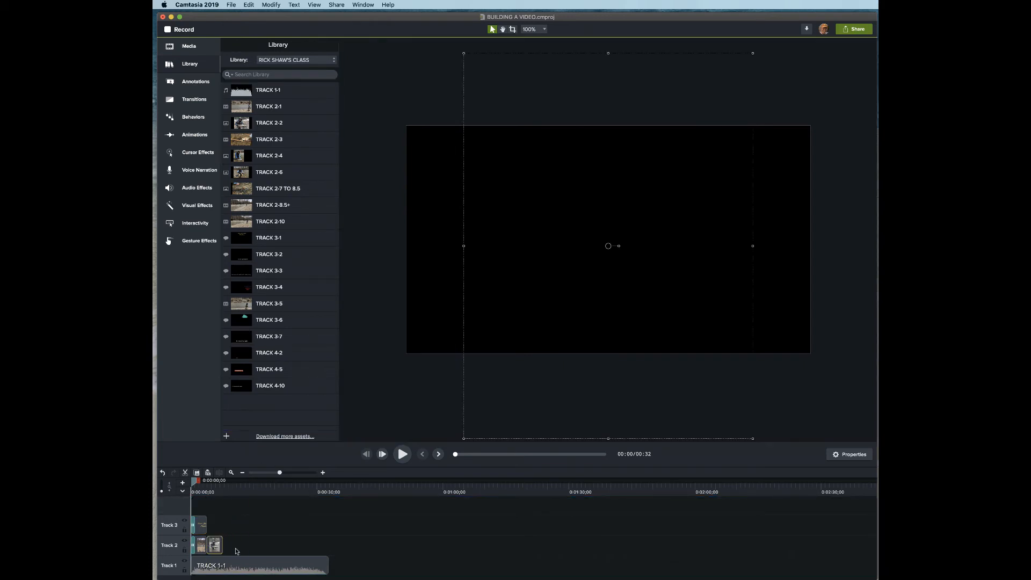
{"action": "left_click_drag", "start_coordinate": [268, 140], "coordinate": [233, 545]}
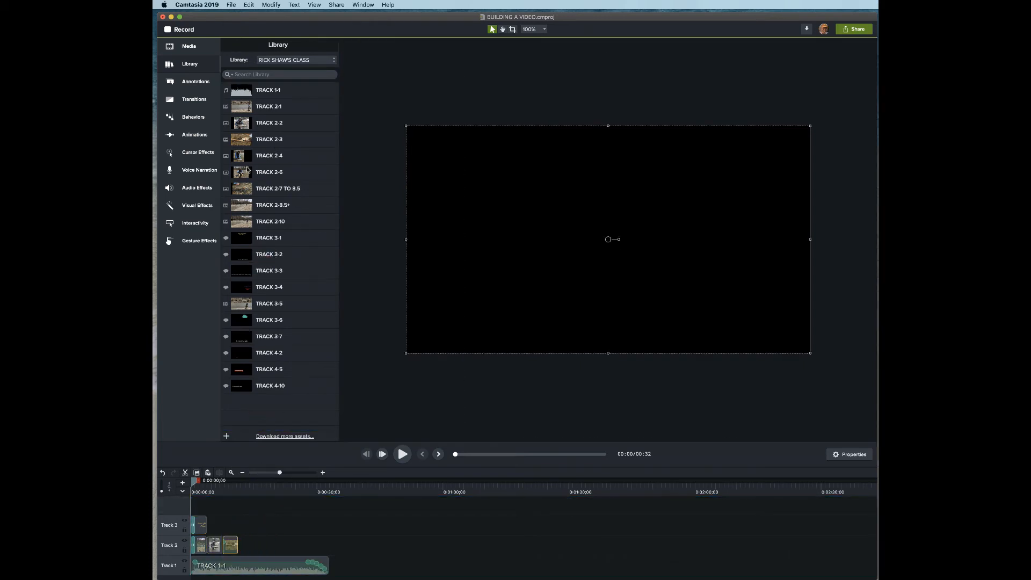
{"action": "left_click_drag", "start_coordinate": [251, 157], "coordinate": [241, 545]}
{"action": "left_click_drag", "start_coordinate": [272, 170], "coordinate": [272, 543]}
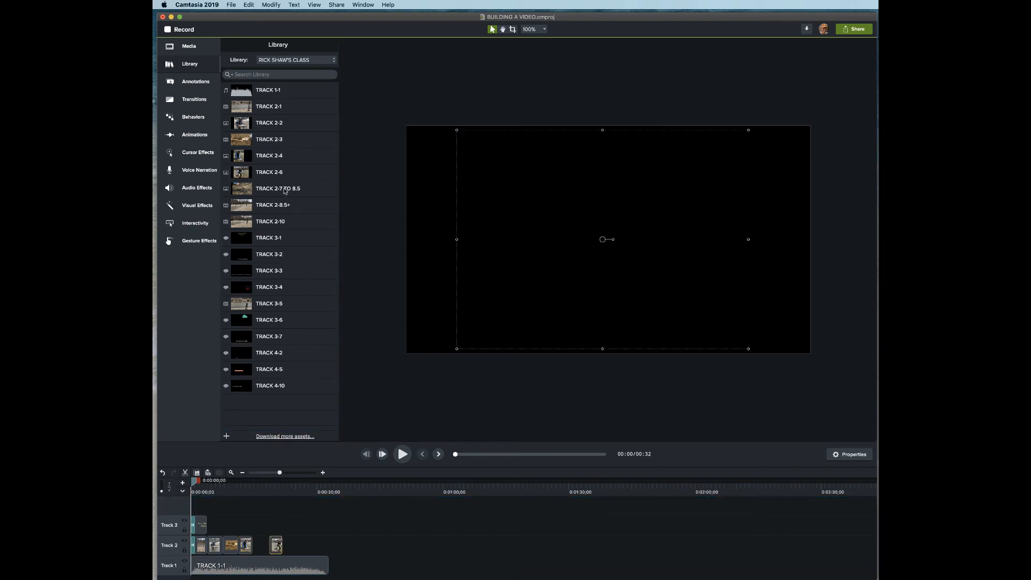
- Fill Track 3 with library clips TRACK 3-1 through TRACK 3-7, removing an extra first clip
{"action": "left_click_drag", "start_coordinate": [272, 239], "coordinate": [202, 525]}
{"action": "key", "text": "Delete"}
{"action": "left_click_drag", "start_coordinate": [270, 254], "coordinate": [228, 526]}
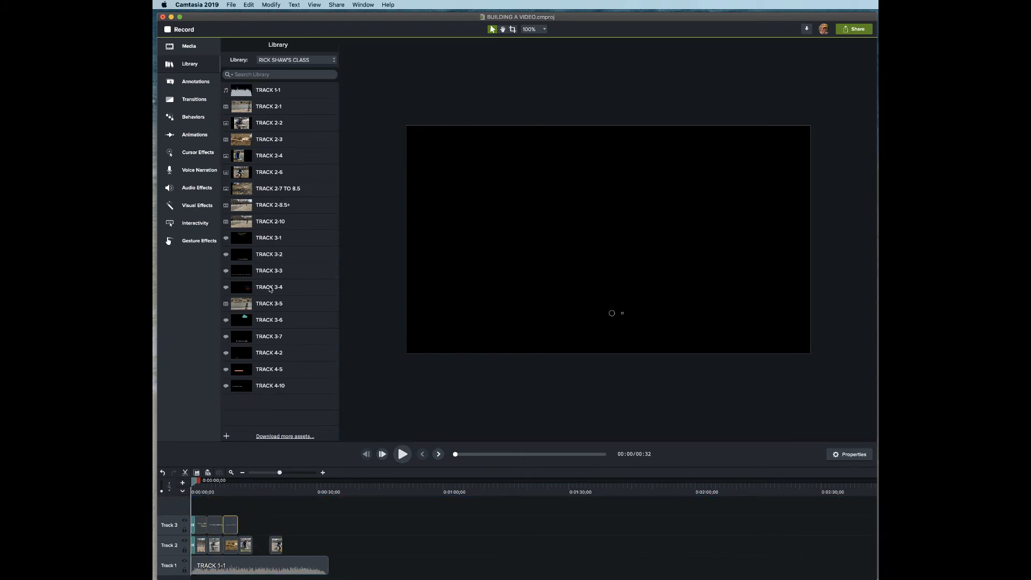
{"action": "left_click_drag", "start_coordinate": [270, 288], "coordinate": [259, 526]}
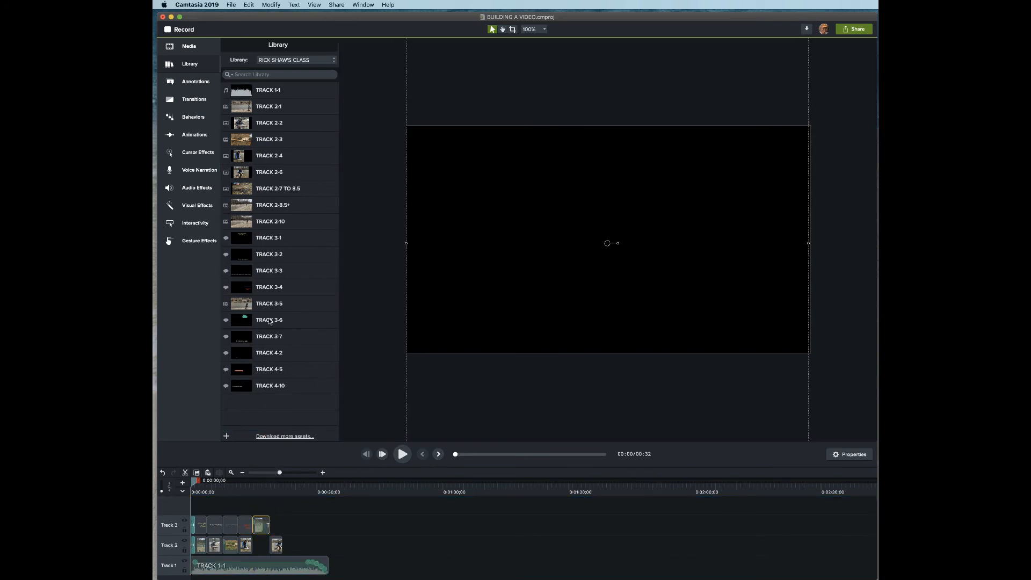
{"action": "left_click_drag", "start_coordinate": [271, 321], "coordinate": [274, 525]}
{"action": "left_click_drag", "start_coordinate": [270, 337], "coordinate": [290, 525]}
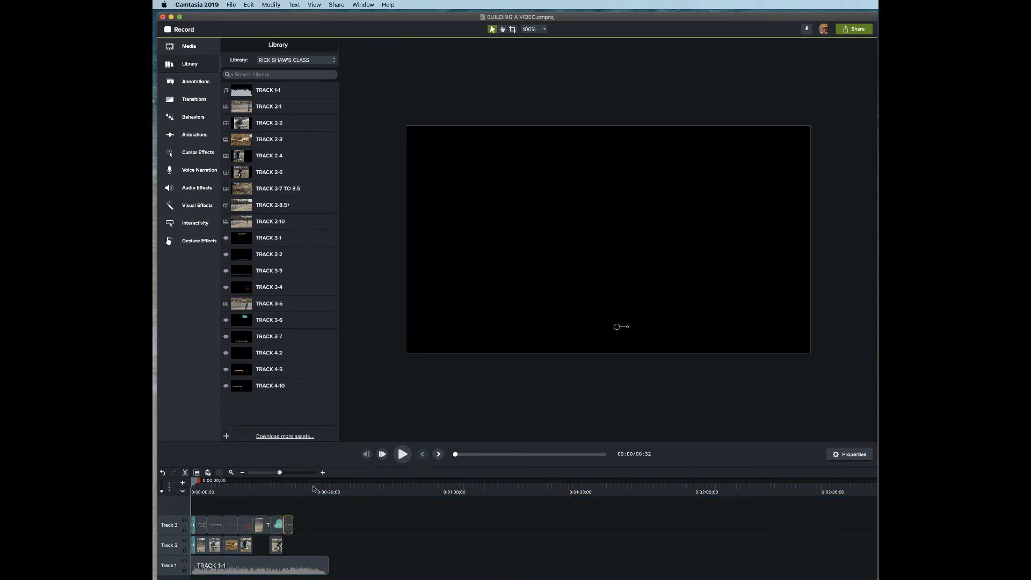
- Add TRACK 4-2, 4-5 and 4-10 on Track 4 plus two more Track 2 clips, then preview
{"action": "left_click_drag", "start_coordinate": [271, 354], "coordinate": [256, 508]}
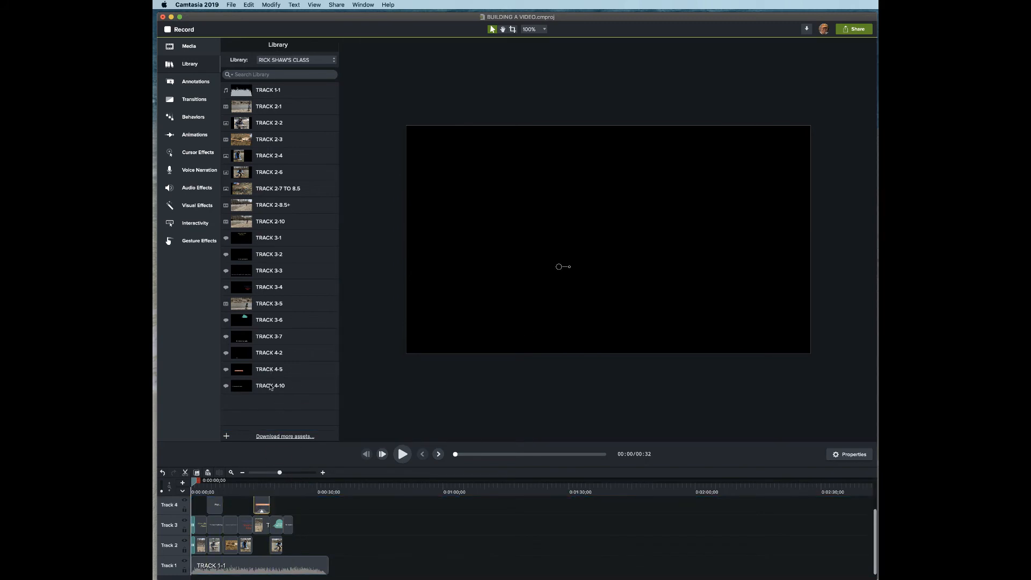
{"action": "left_click_drag", "start_coordinate": [270, 387], "coordinate": [324, 505]}
{"action": "left_click_drag", "start_coordinate": [278, 189], "coordinate": [295, 545]}
{"action": "left_click_drag", "start_coordinate": [277, 210], "coordinate": [321, 545]}
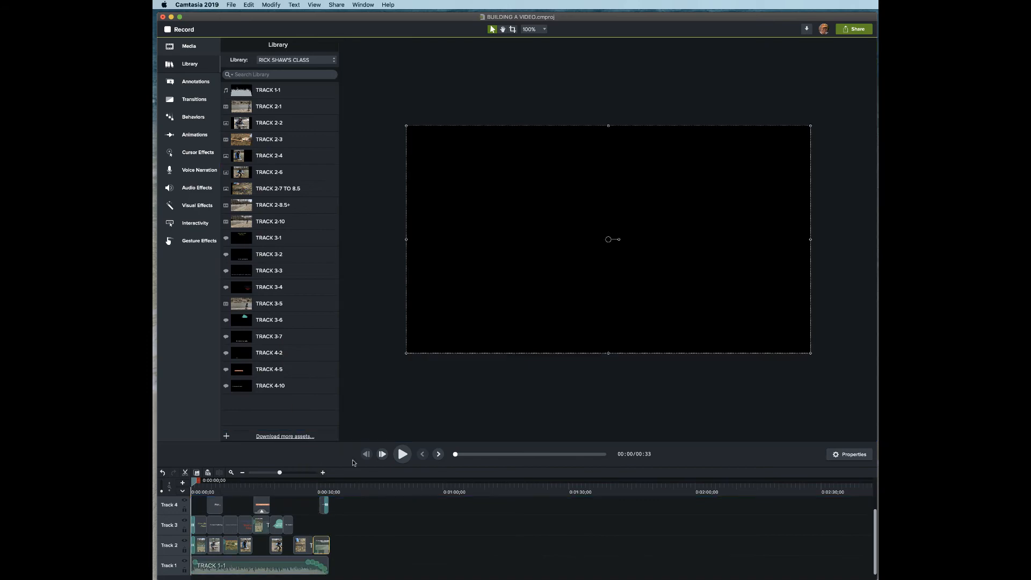
{"action": "left_click", "coordinate": [402, 455]}
{"action": "left_click", "coordinate": [401, 454]}
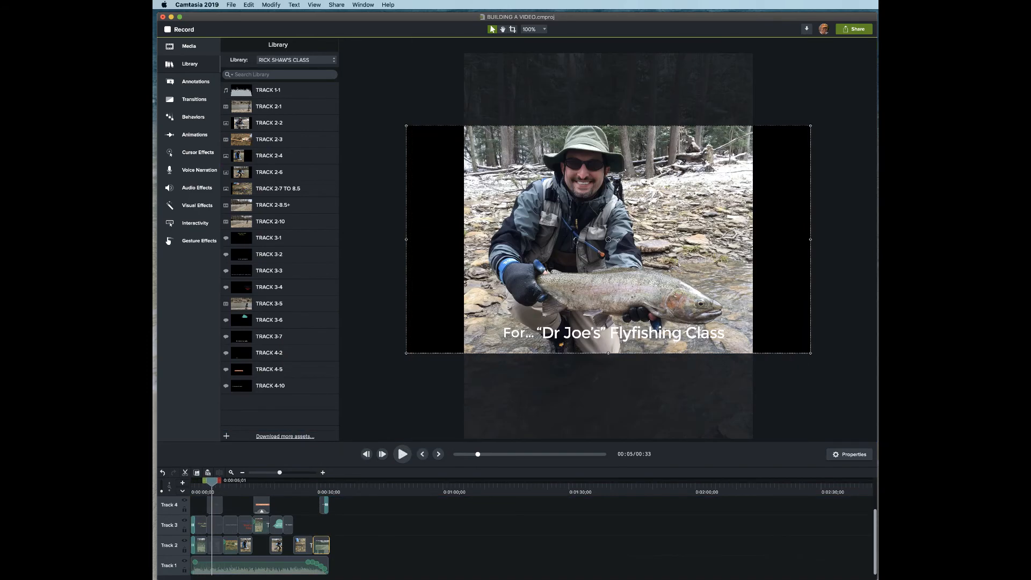